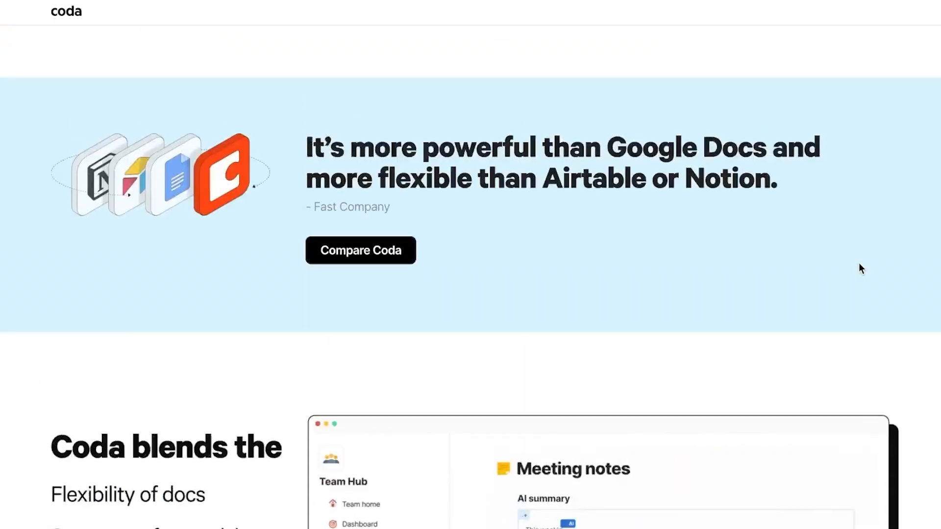
Look through the Coda homepage, including the workspace previews, the tool comparison and the section on how teams use it.
scroll(860, 267, "up", 15)
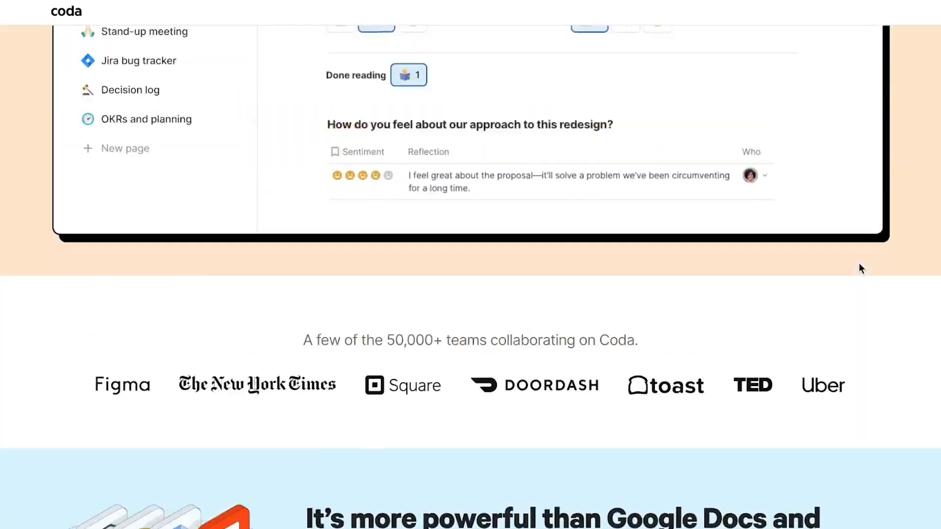
scroll(859, 267, "up", 2)
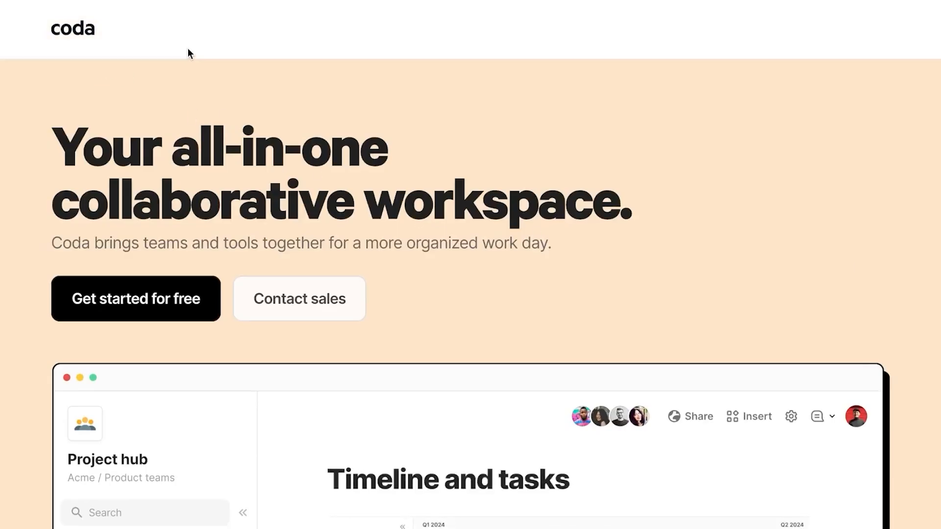
scroll(448, 118, "down", 10)
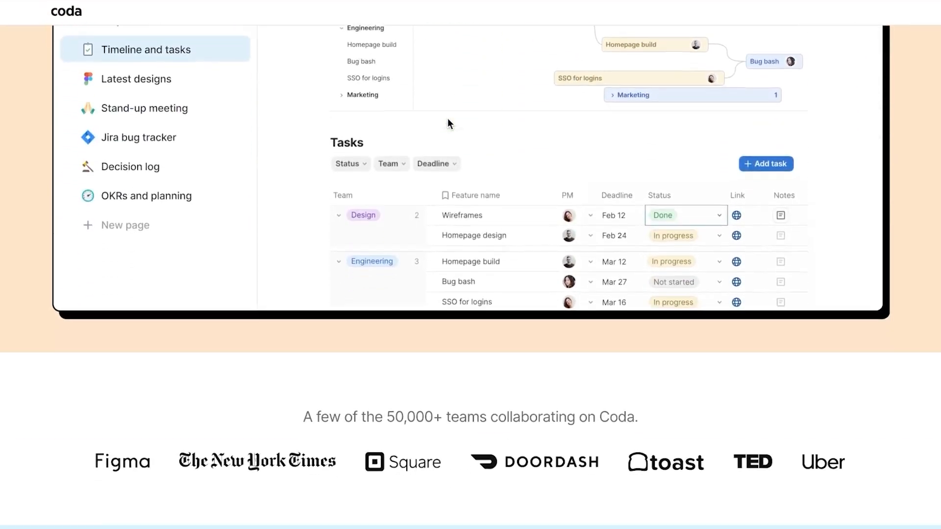
scroll(449, 123, "down", 20)
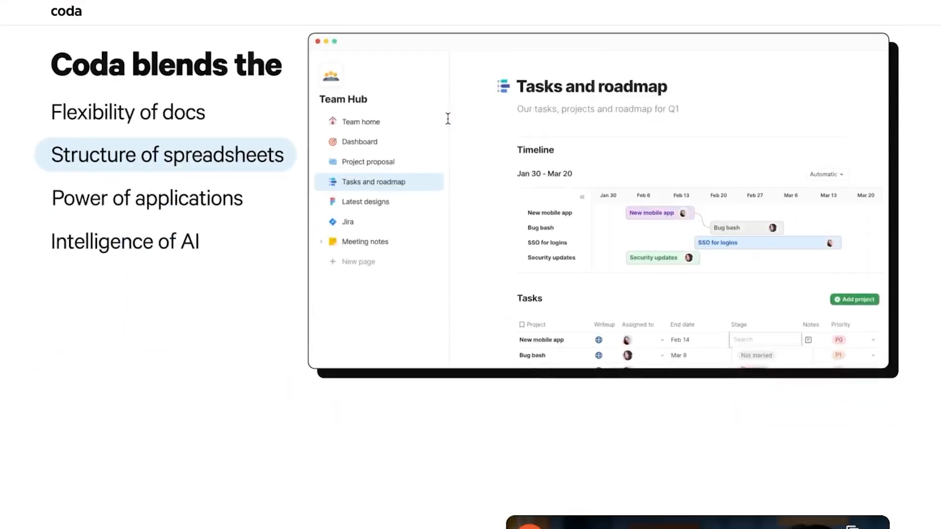
scroll(448, 119, "down", 10)
scroll(447, 119, "up", 17)
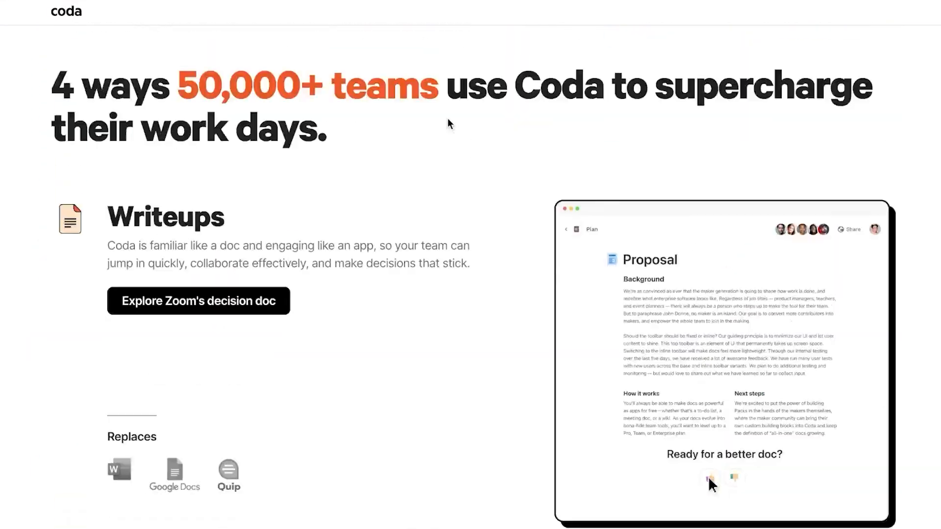
scroll(448, 119, "up", 15)
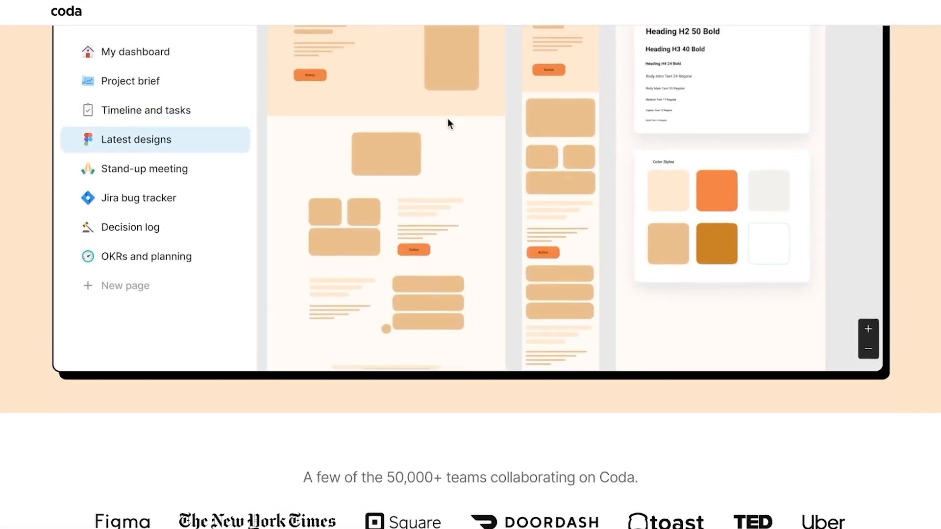
scroll(447, 119, "up", 5)
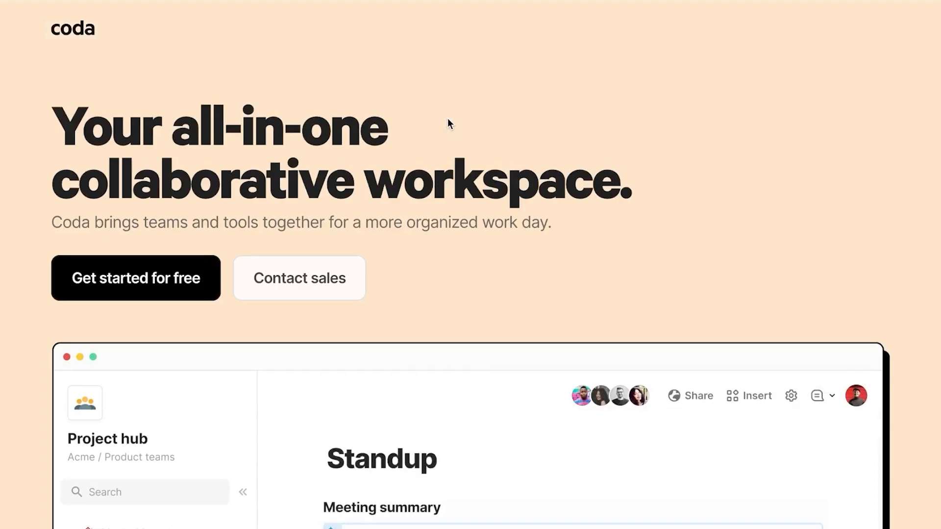
scroll(448, 118, "down", 10)
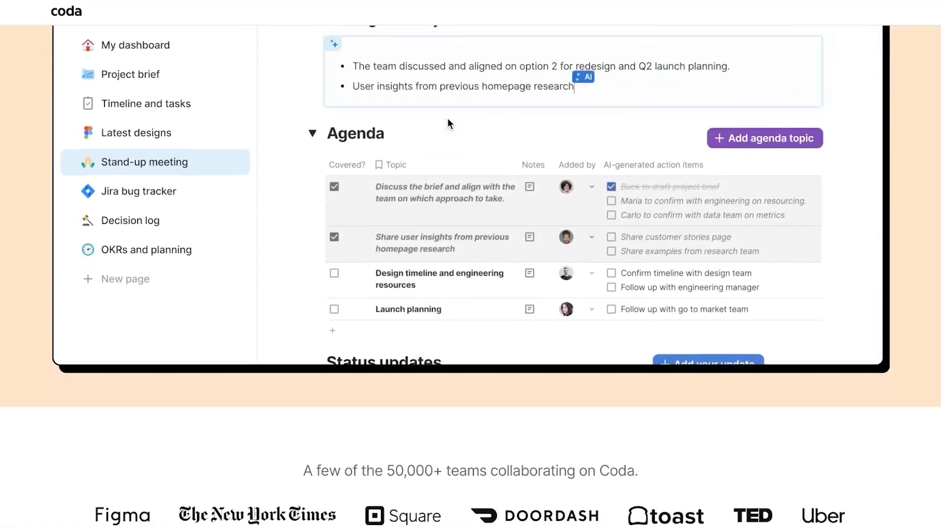
scroll(453, 161, "up", 11)
scroll(454, 160, "down", 5)
scroll(454, 160, "up", 6)
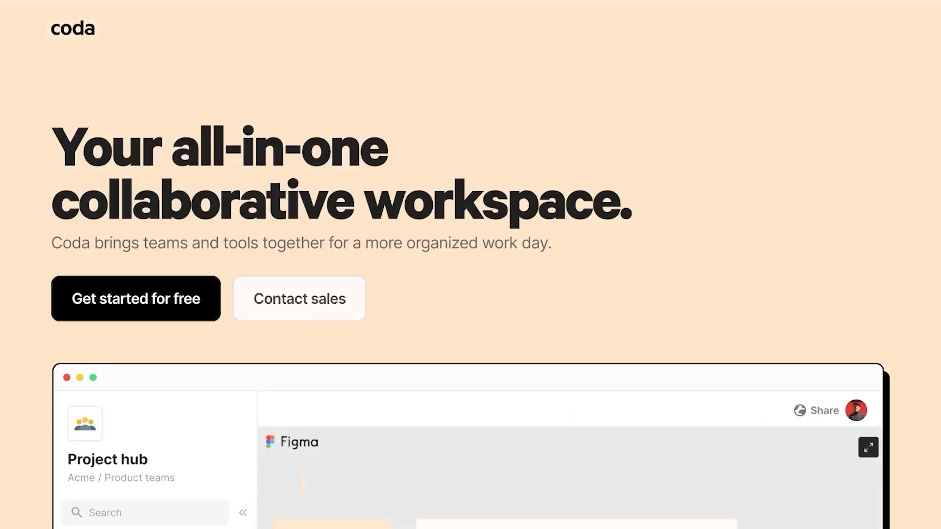
scroll(489, 25, "down", 6)
scroll(490, 32, "down", 5)
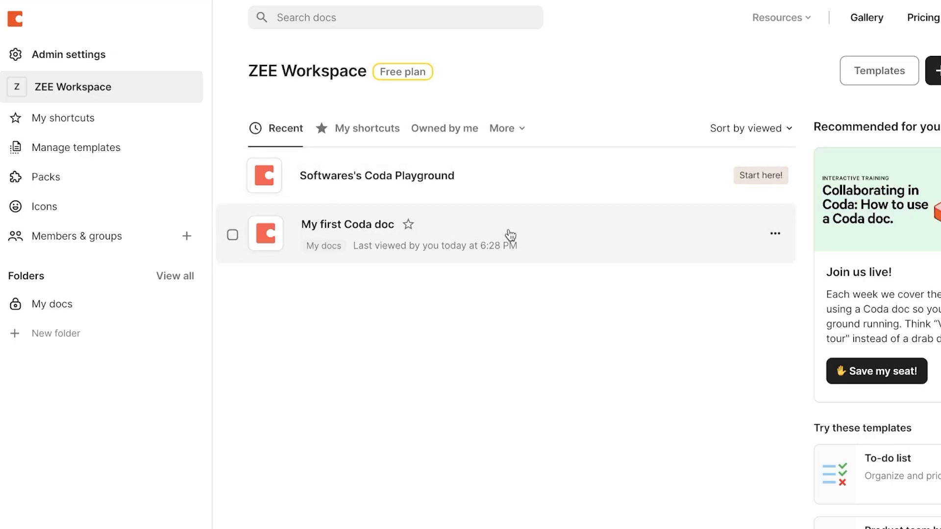
Open the doc "My first Coda doc" and look through its Keep a journal page.
left_click(510, 235)
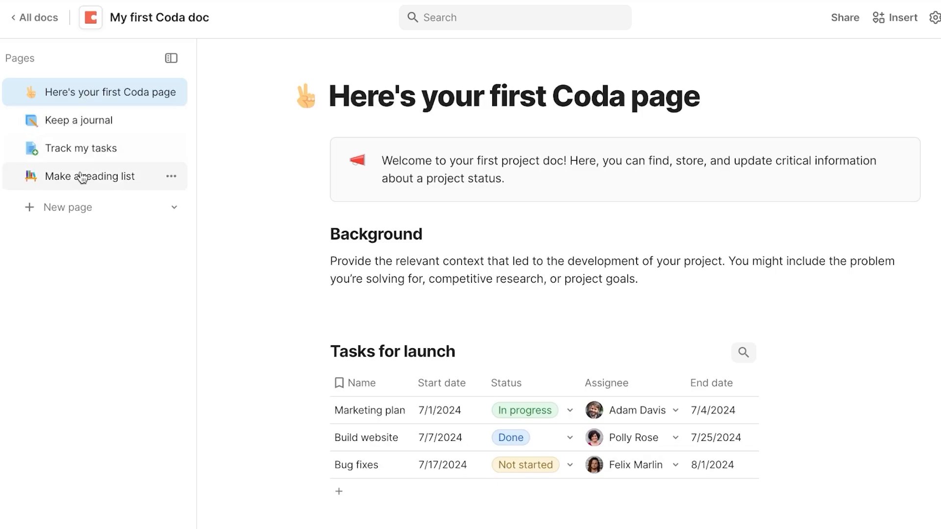
left_click(80, 121)
scroll(486, 313, "down", 5)
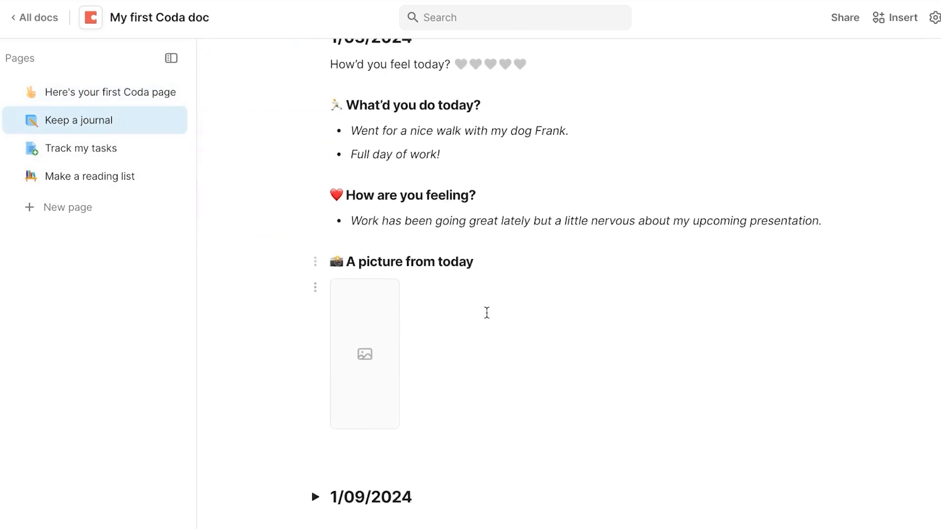
scroll(486, 312, "up", 7)
scroll(487, 312, "down", 5)
scroll(486, 311, "down", 4)
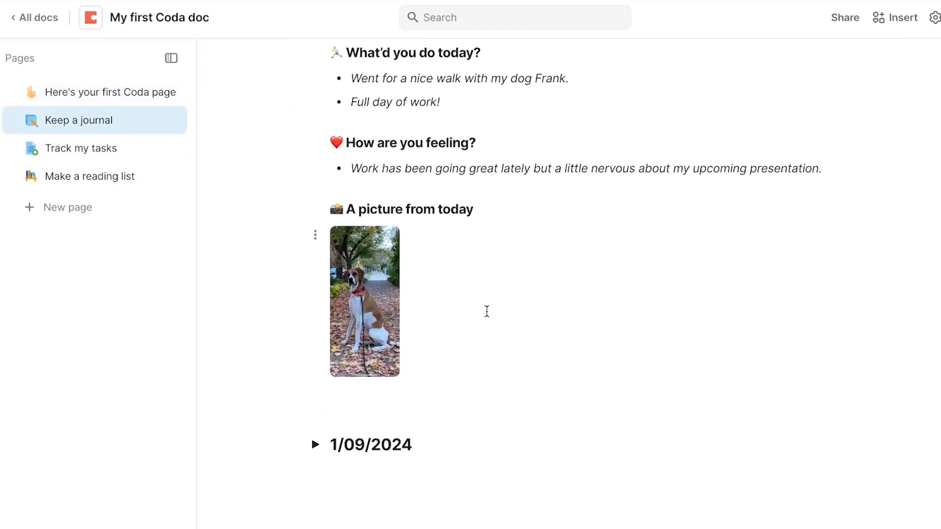
scroll(487, 312, "up", 10)
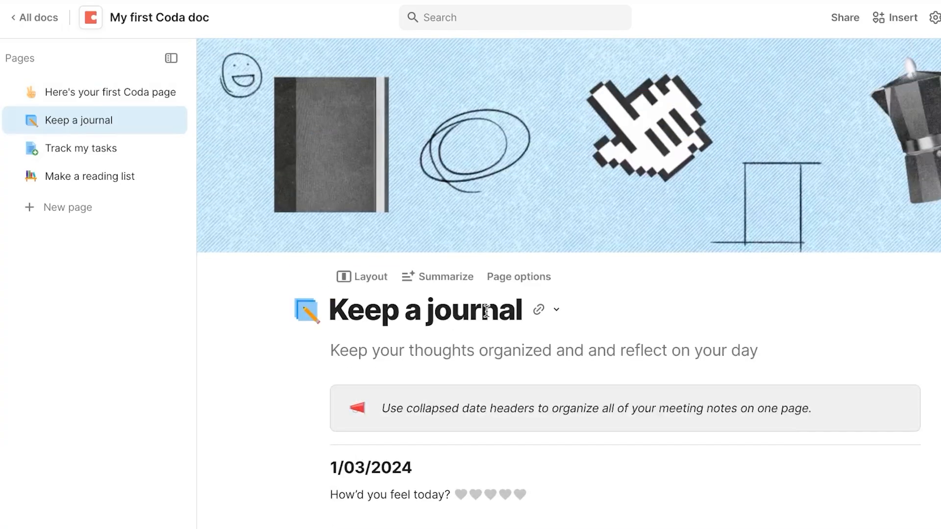
Examine the Track my tasks page down to its card board grouped by status.
left_click(117, 148)
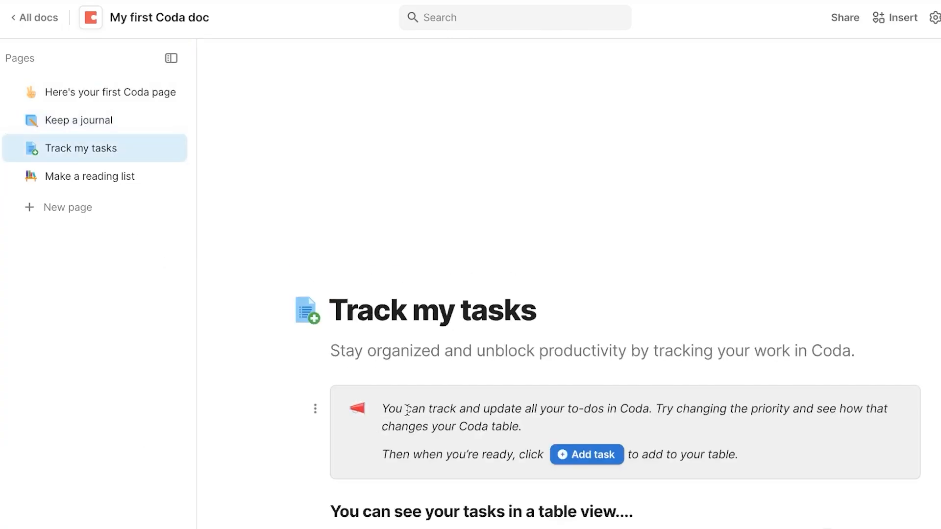
scroll(589, 376, "down", 3)
scroll(589, 372, "up", 3)
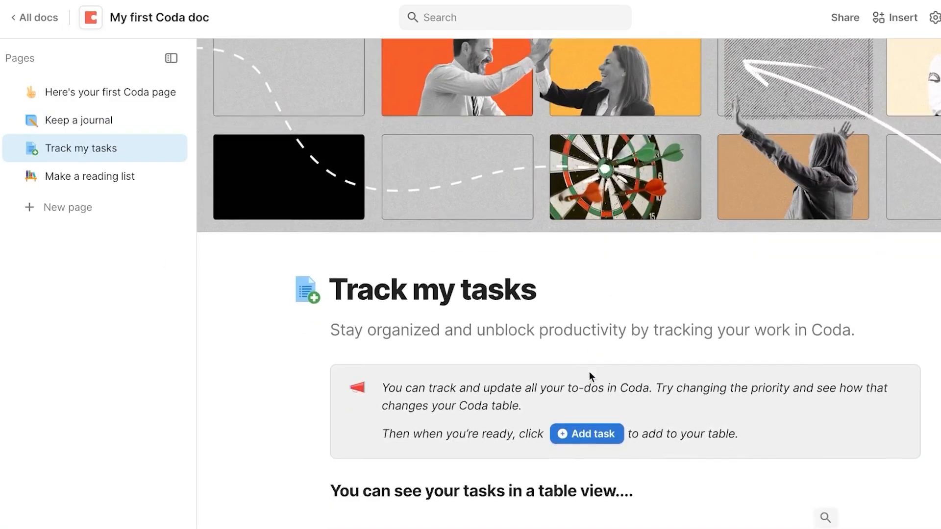
scroll(589, 371, "down", 7)
scroll(589, 372, "down", 5)
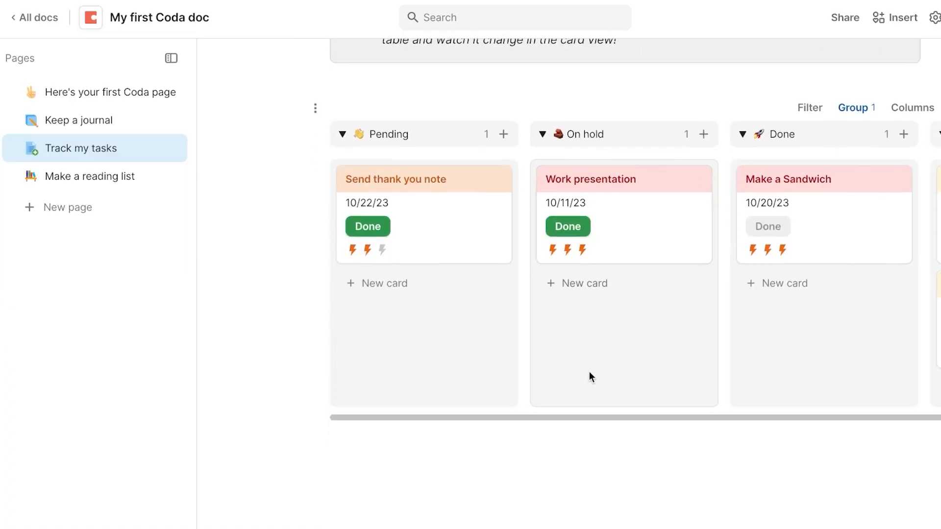
mouse_move(583, 417)
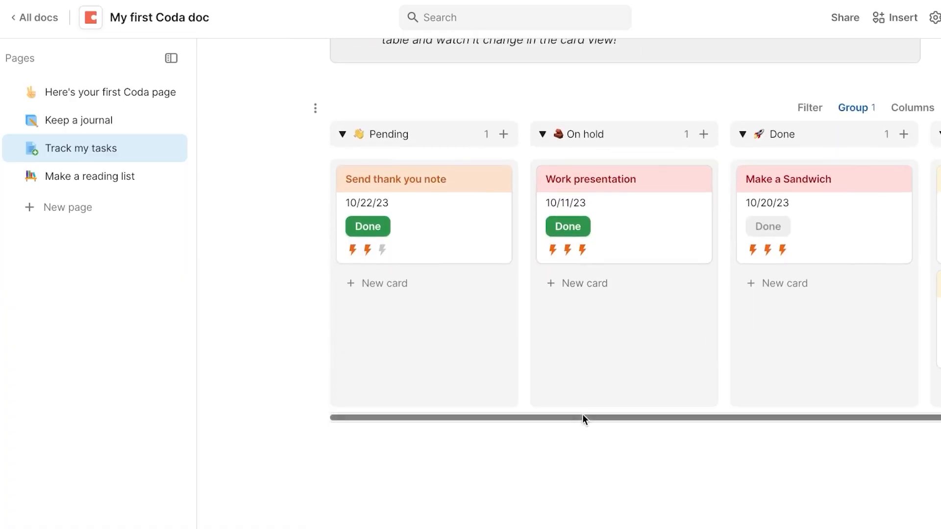
left_click_drag(583, 417, 702, 400)
scroll(651, 387, "left", 3)
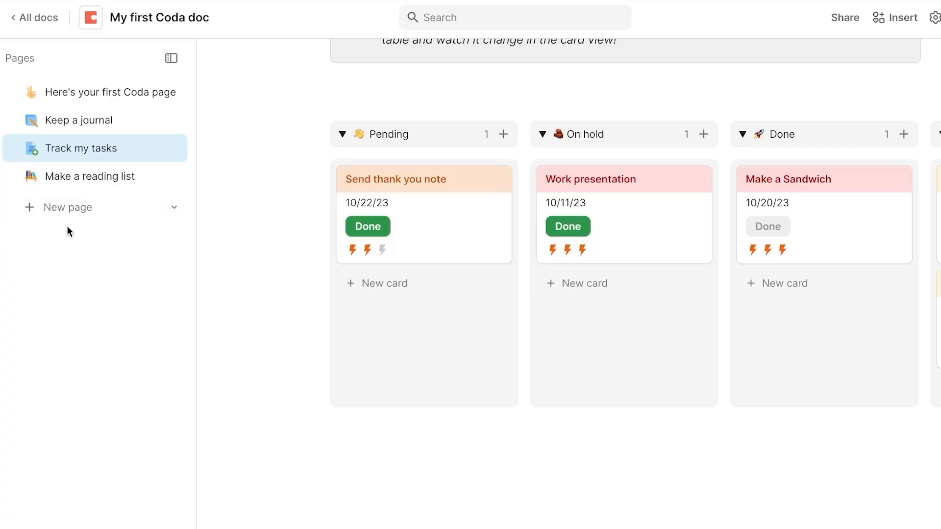
Add a new page titled "VIDEO PRODUCTION" and give it the green video camera icon.
left_click(68, 210)
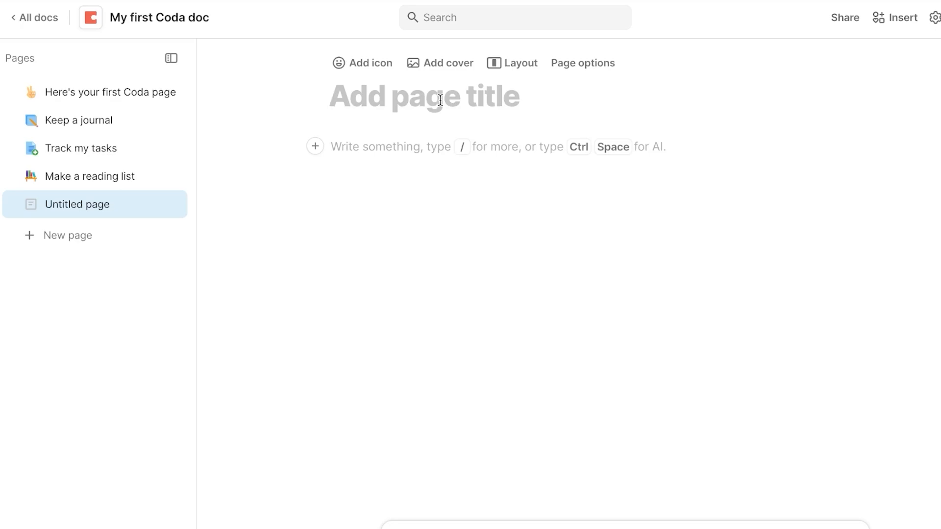
type("VI")
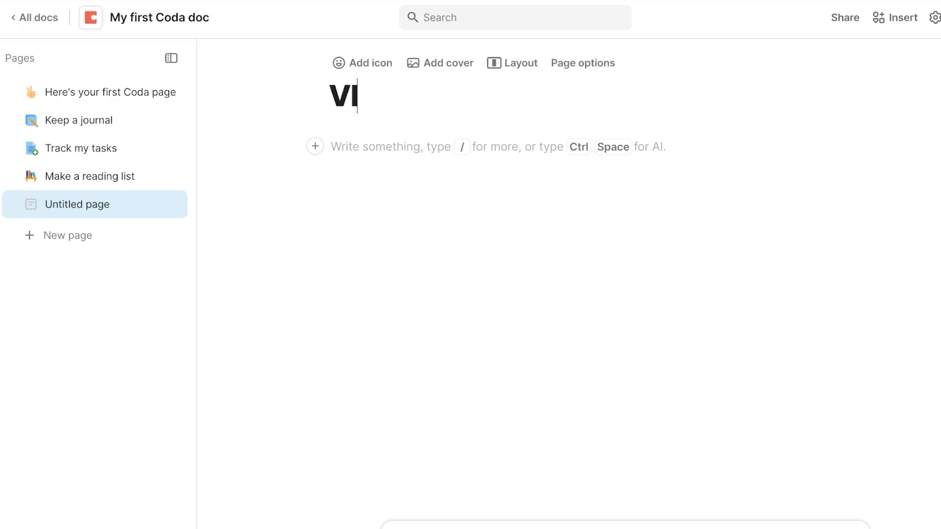
type("DEO PRO")
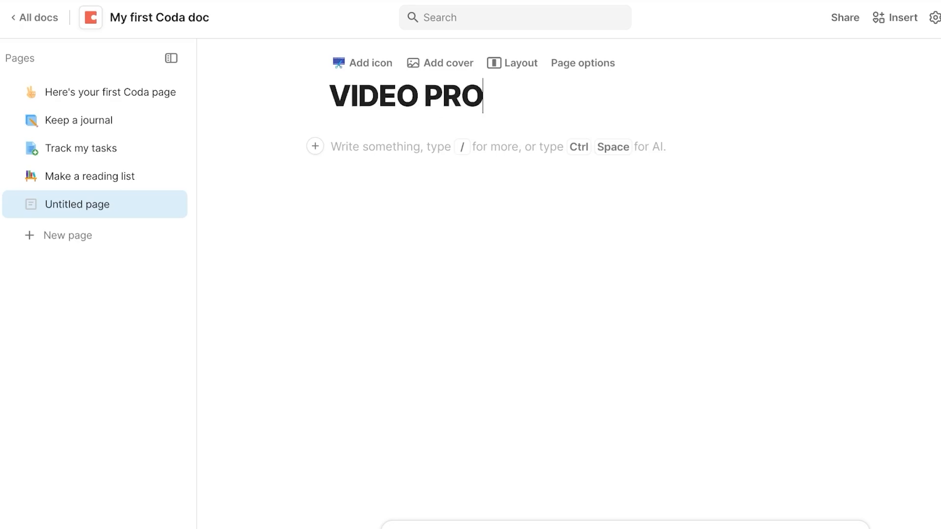
type("DUCTION")
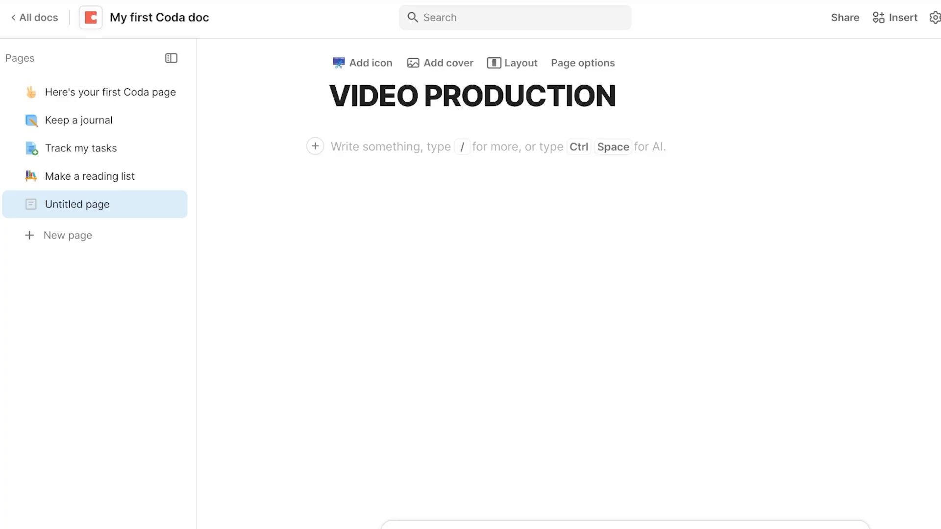
left_click(380, 68)
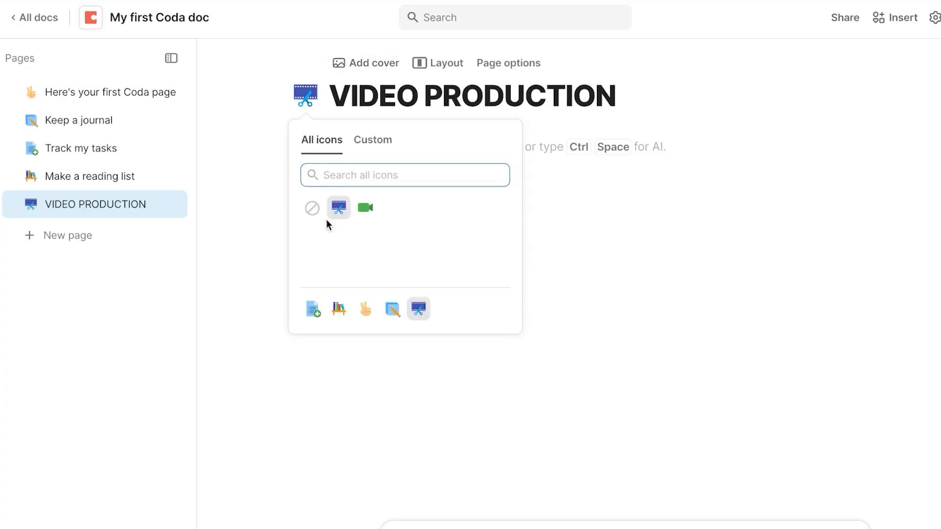
left_click(365, 208)
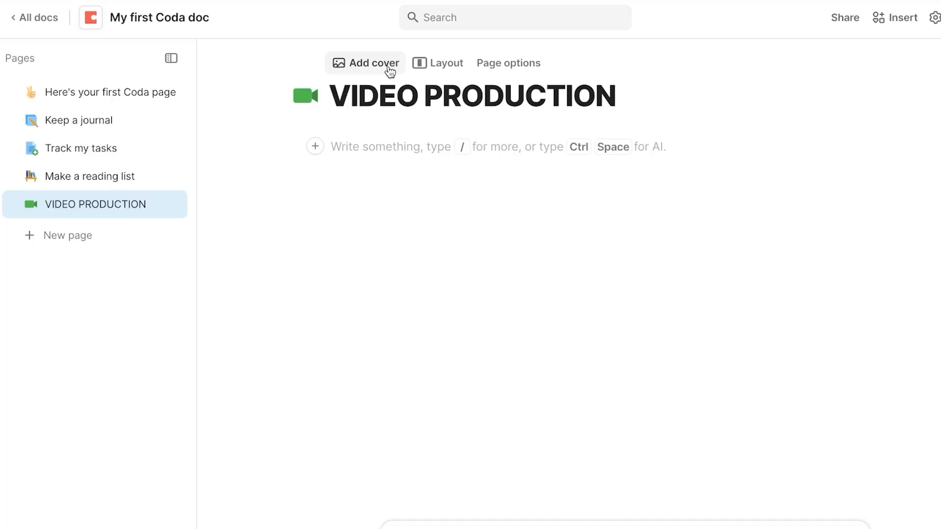
Add a cover to the VIDEO PRODUCTION page using the blue and orange ink smoke picture from Unsplash.
left_click(390, 71)
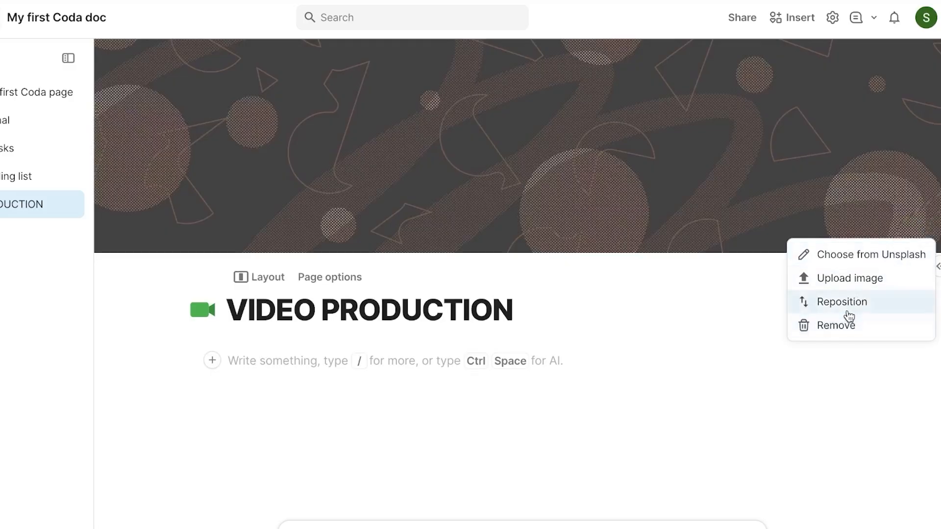
left_click(868, 258)
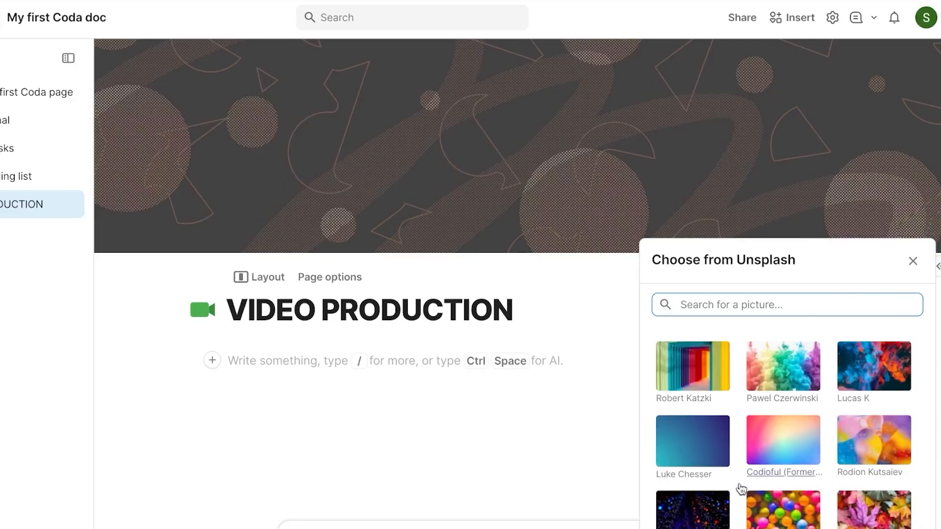
scroll(705, 514, "down", 1)
scroll(707, 514, "up", 1)
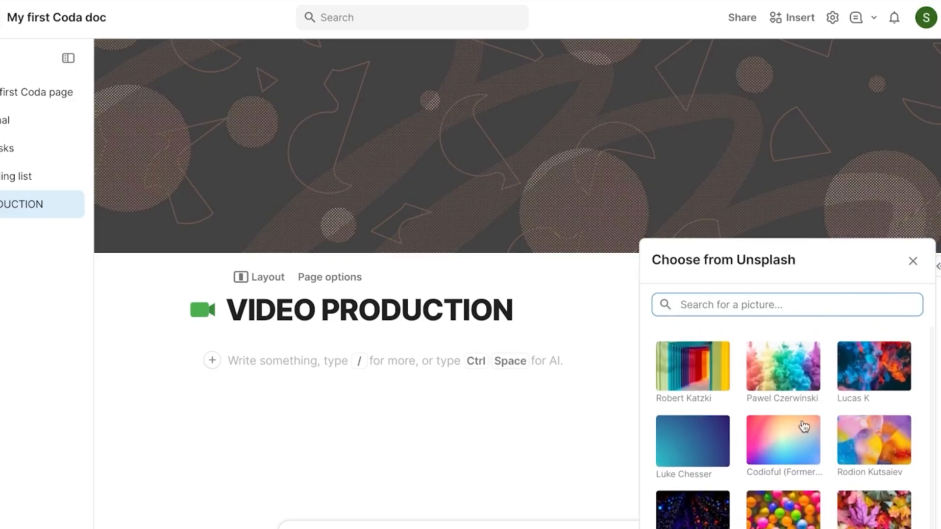
left_click(775, 371)
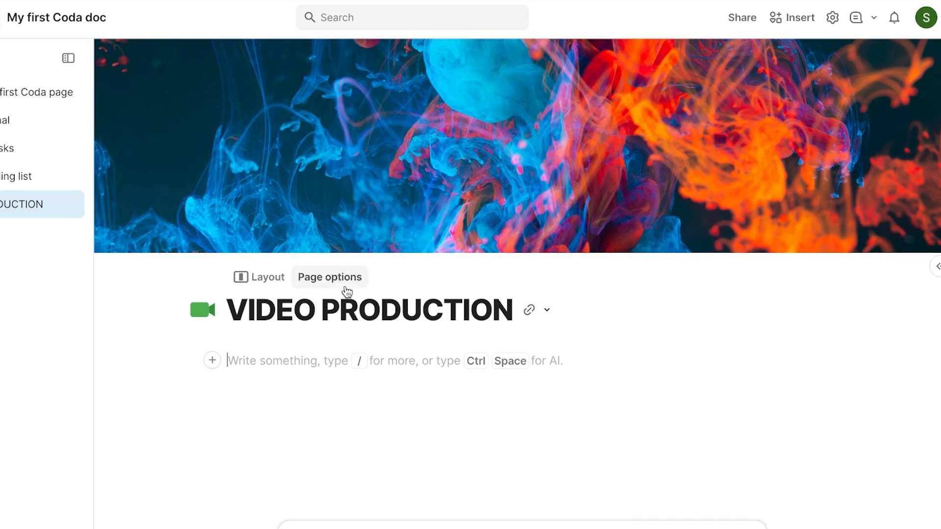
Try Left content alignment in the page layout and return it to Center.
left_click(244, 284)
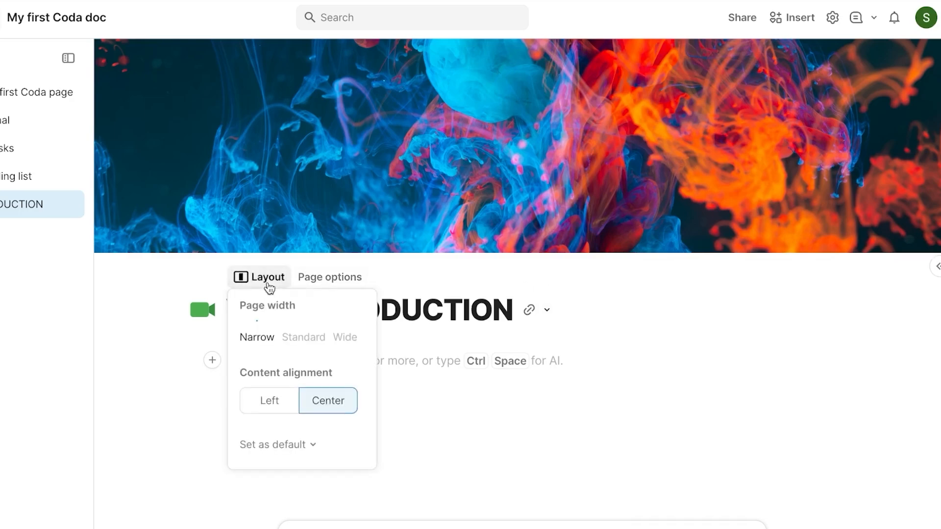
left_click(282, 410)
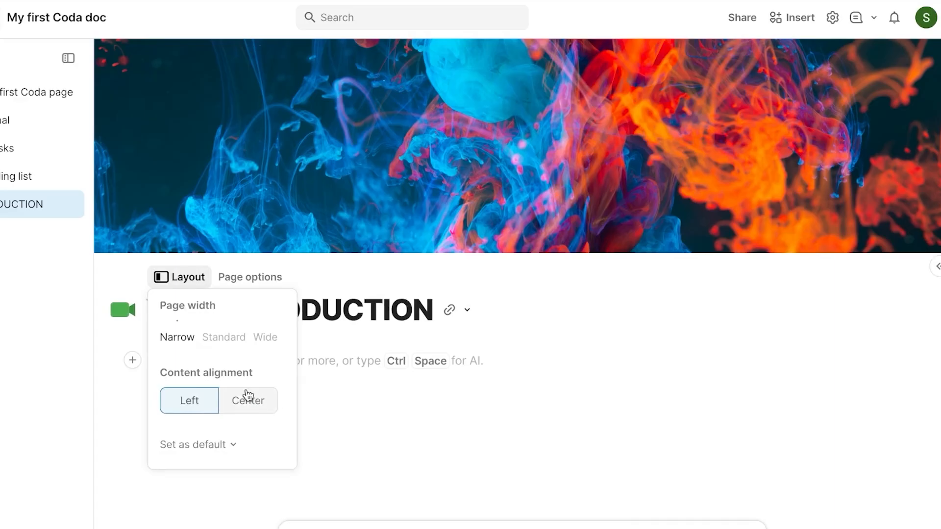
left_click(250, 399)
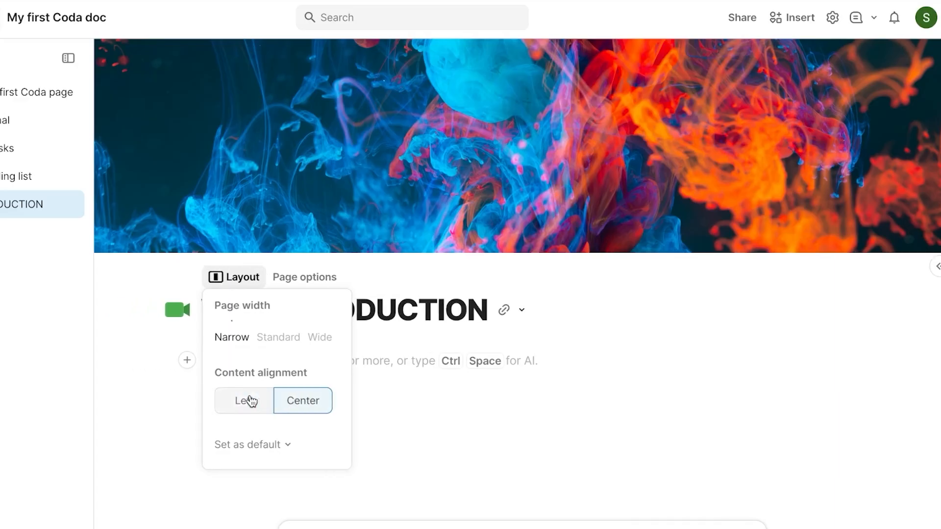
left_click(622, 338)
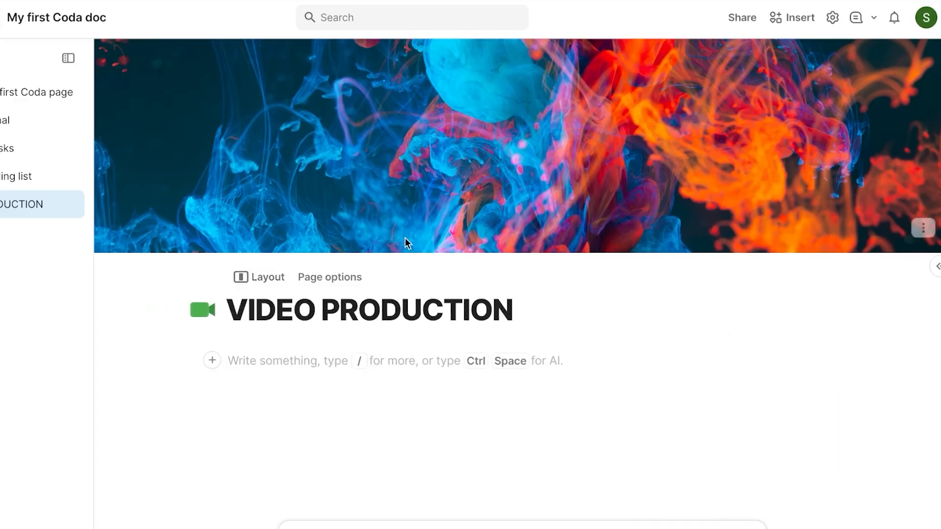
Turn on the subtitle in the VIDEO PRODUCTION page's header options.
left_click(340, 280)
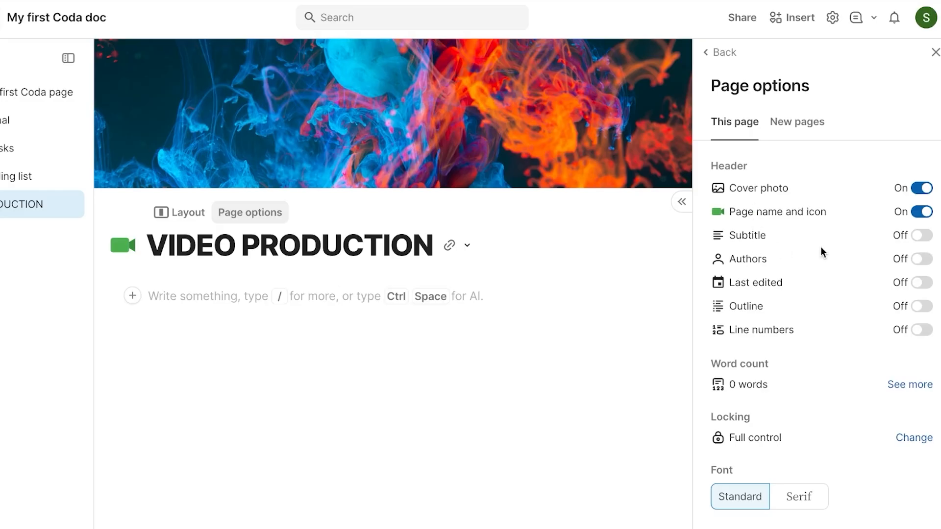
left_click(920, 236)
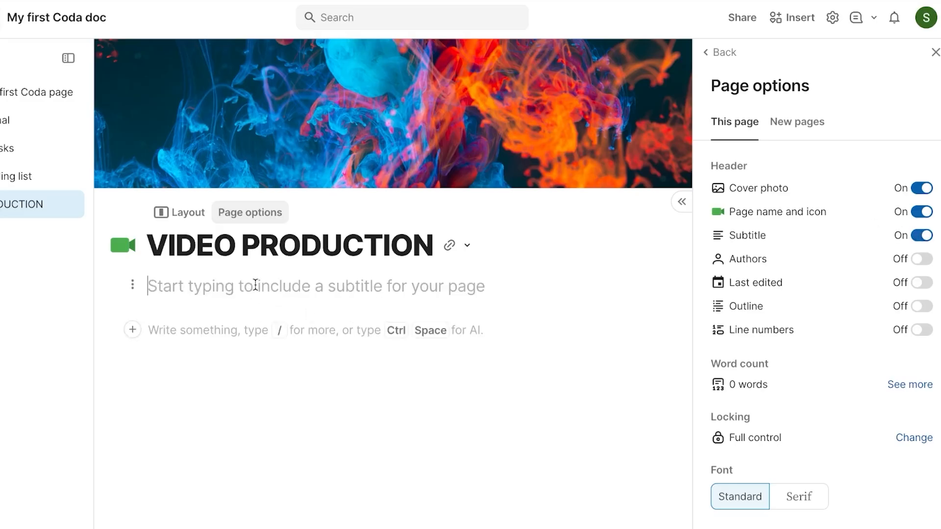
Enter "THE PAGE FOR VIDEOS" as the page subtitle and close the page settings.
type("THE B")
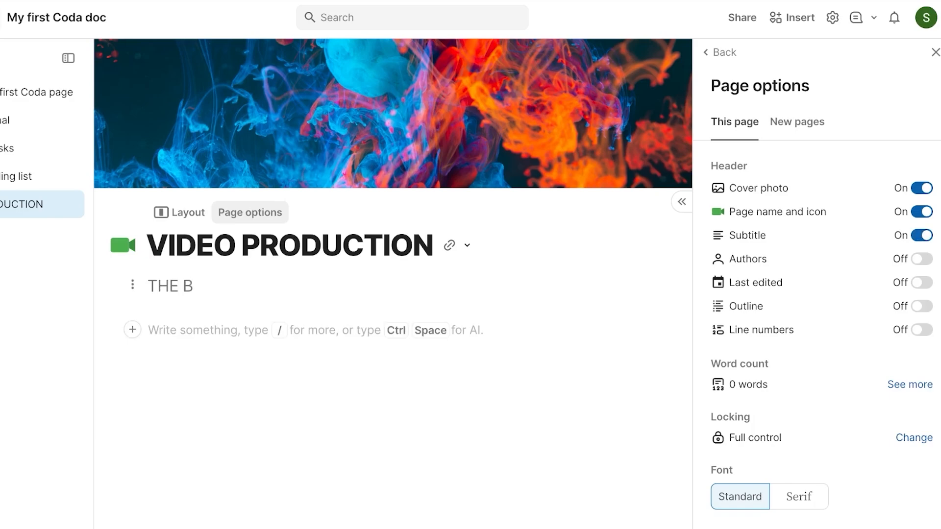
key("BackSpace")
type("PAGE FOR V")
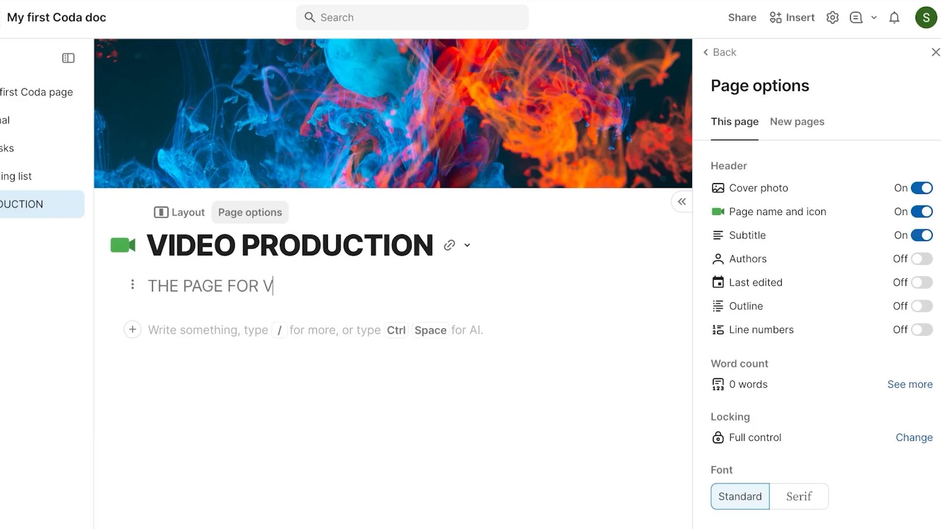
type("IDEOS")
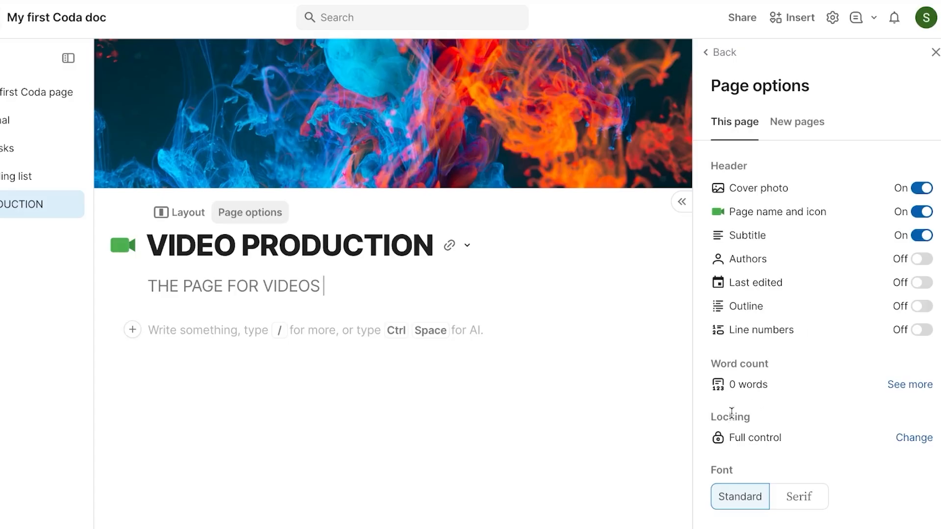
left_click(724, 54)
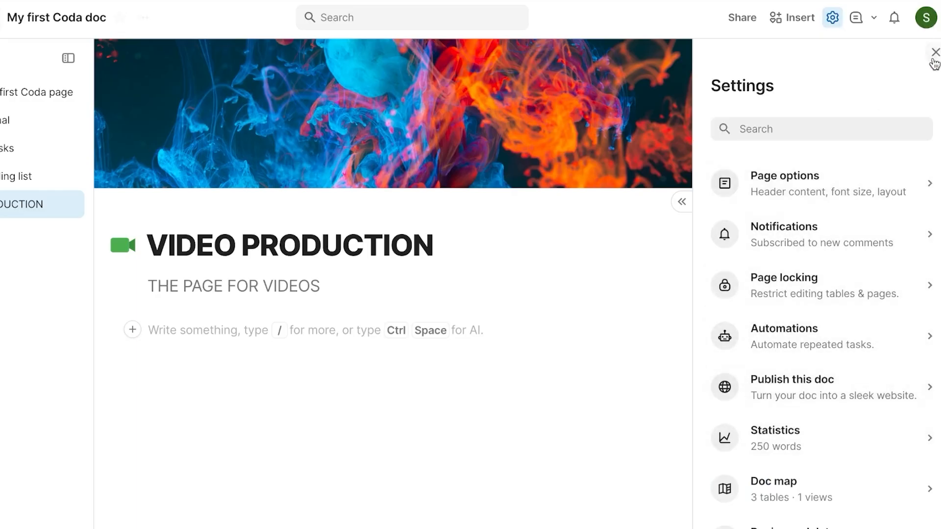
left_click(935, 52)
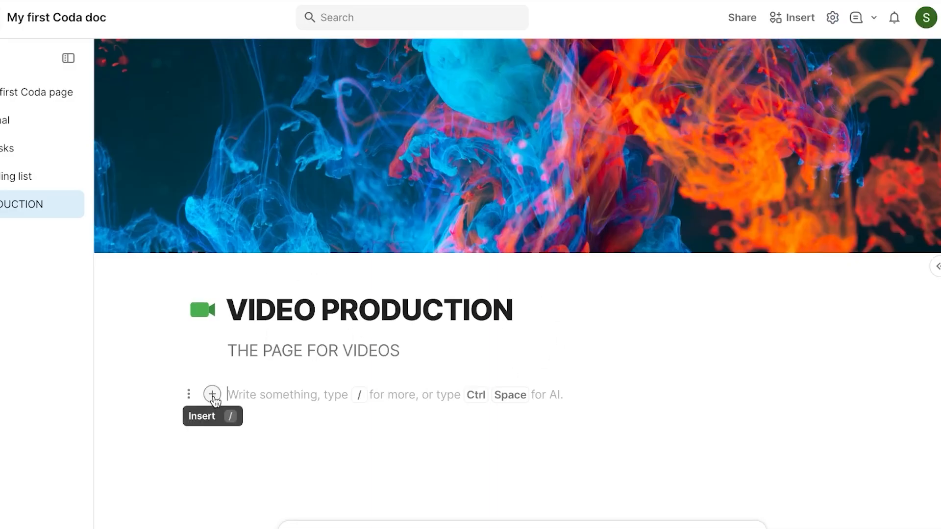
Insert a blank table below the subtitle of the VIDEO PRODUCTION page.
left_click(213, 394)
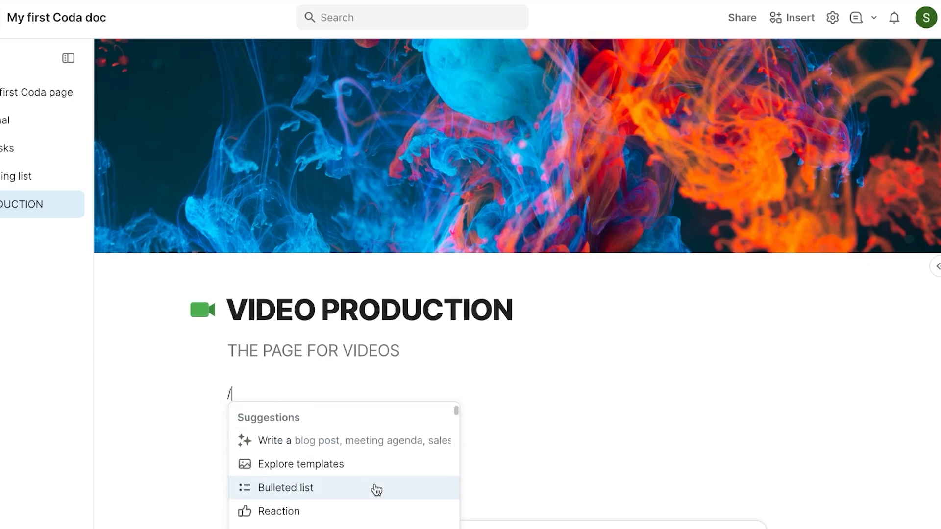
scroll(377, 490, "down", 5)
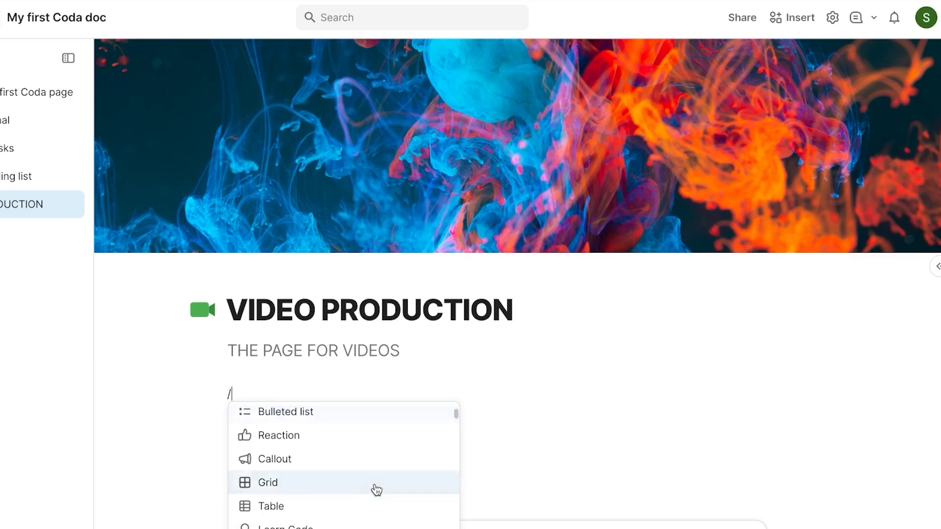
scroll(376, 490, "down", 2)
scroll(376, 490, "up", 2)
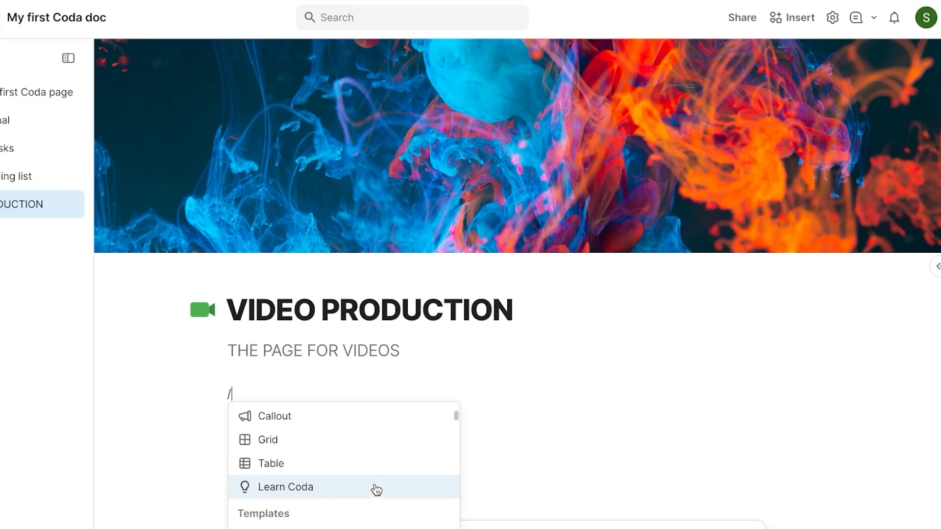
scroll(376, 490, "down", 3)
scroll(377, 490, "up", 3)
left_click(333, 460)
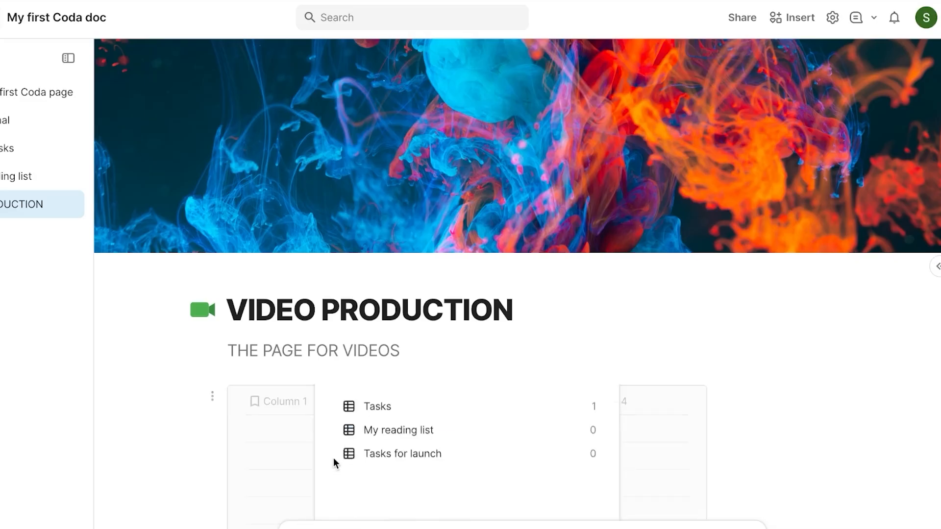
left_click(771, 340)
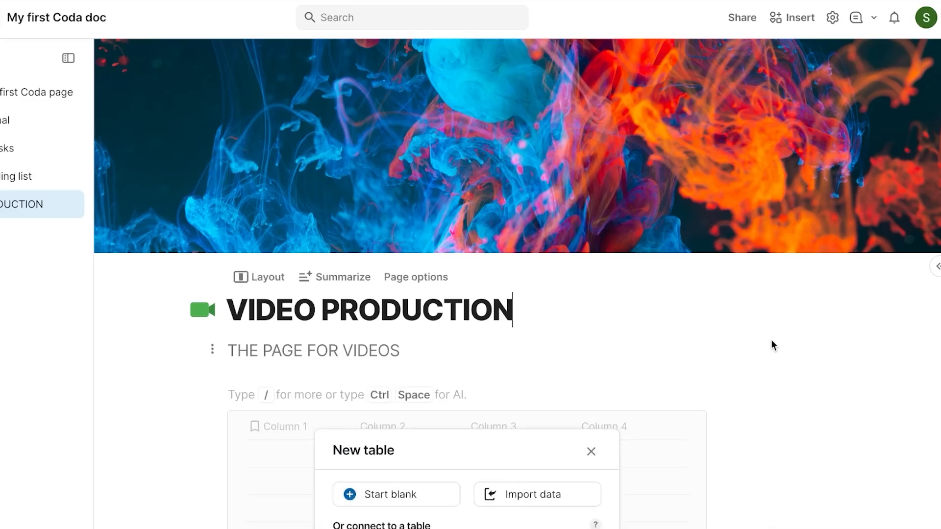
scroll(771, 340, "down", 5)
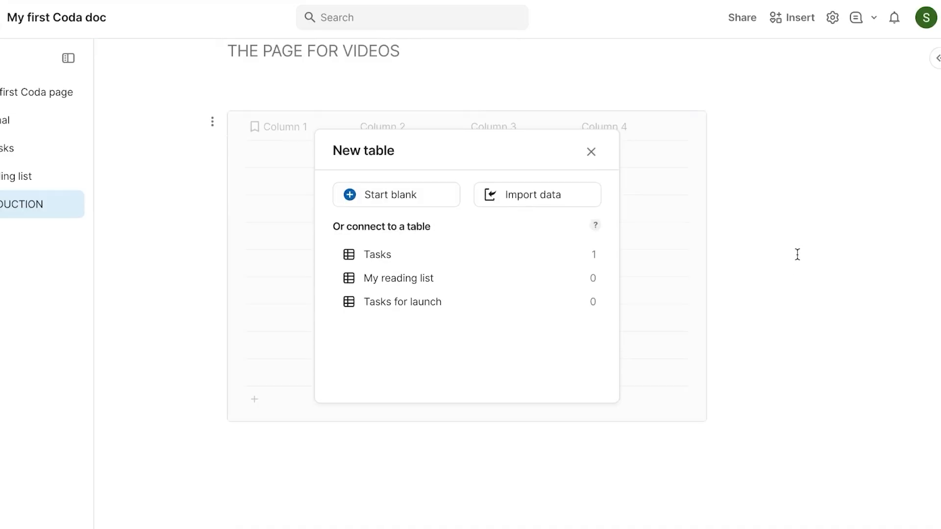
left_click(591, 151)
left_click(645, 163)
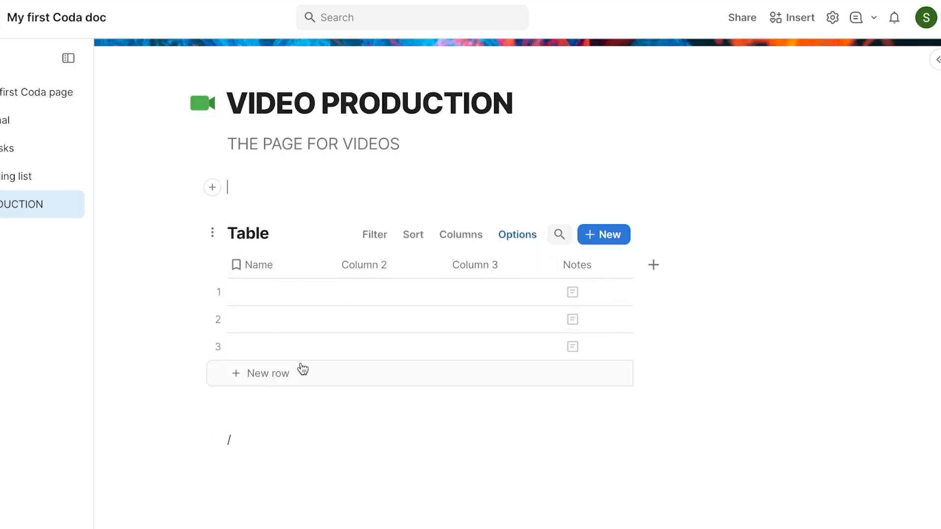
Add a new row named "NEW" to the table, leaving Column 2 and Column 3 empty.
left_click(614, 233)
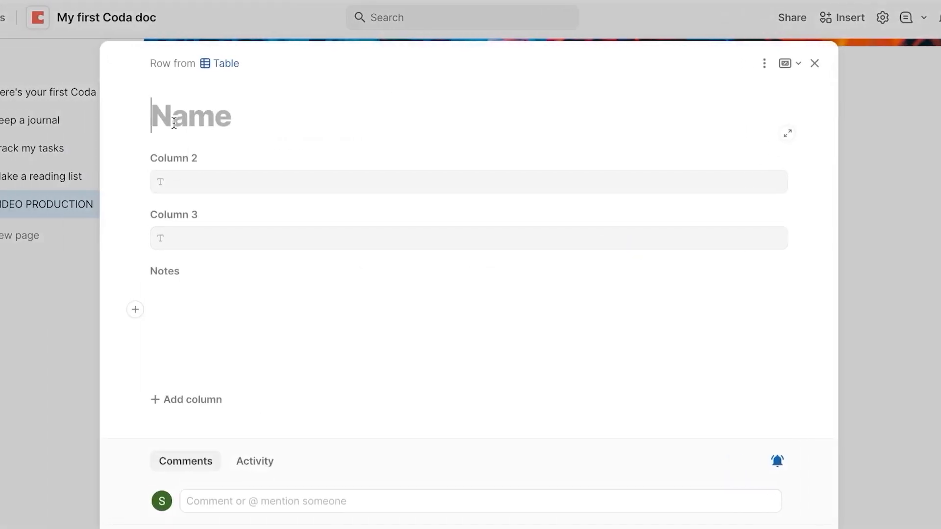
type("NEW")
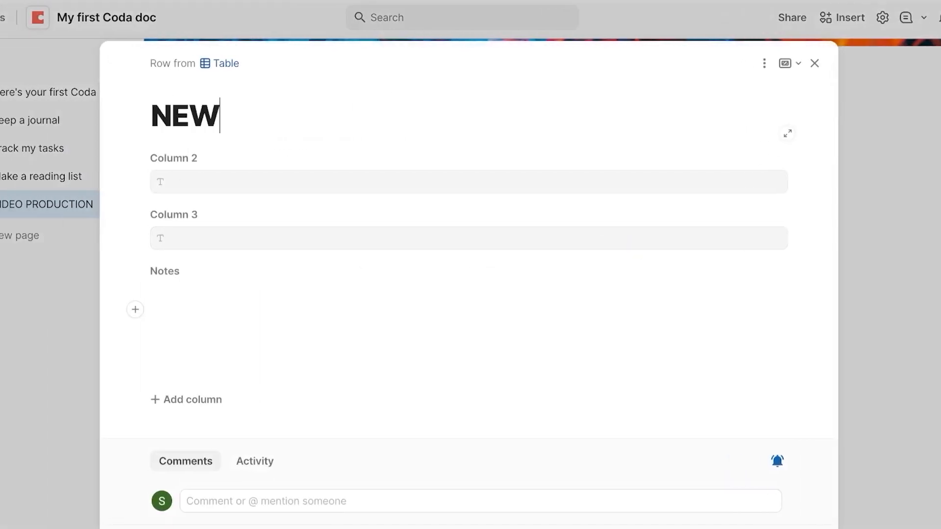
left_click(207, 186)
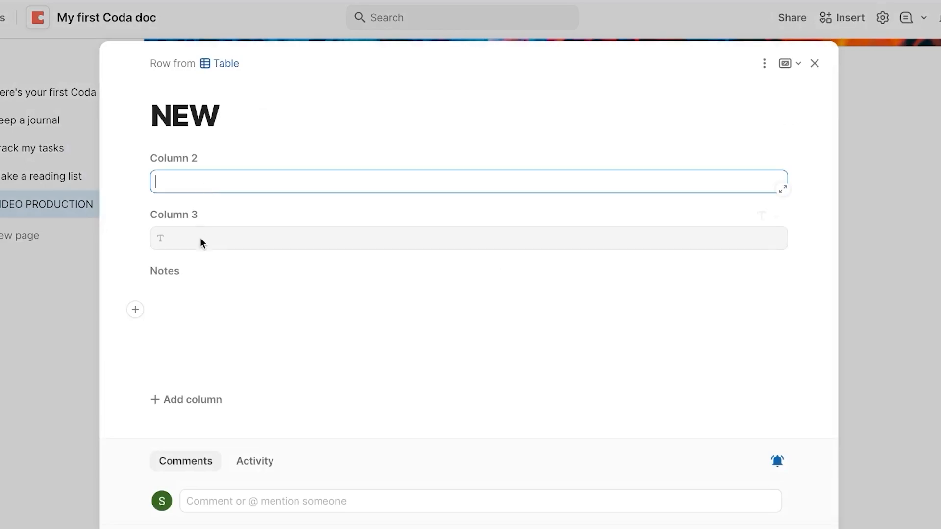
left_click(201, 238)
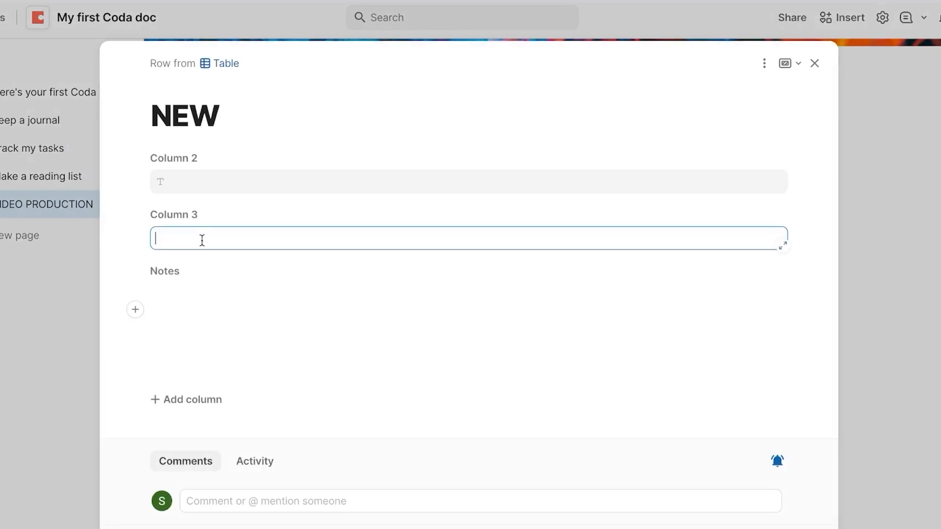
left_click(815, 64)
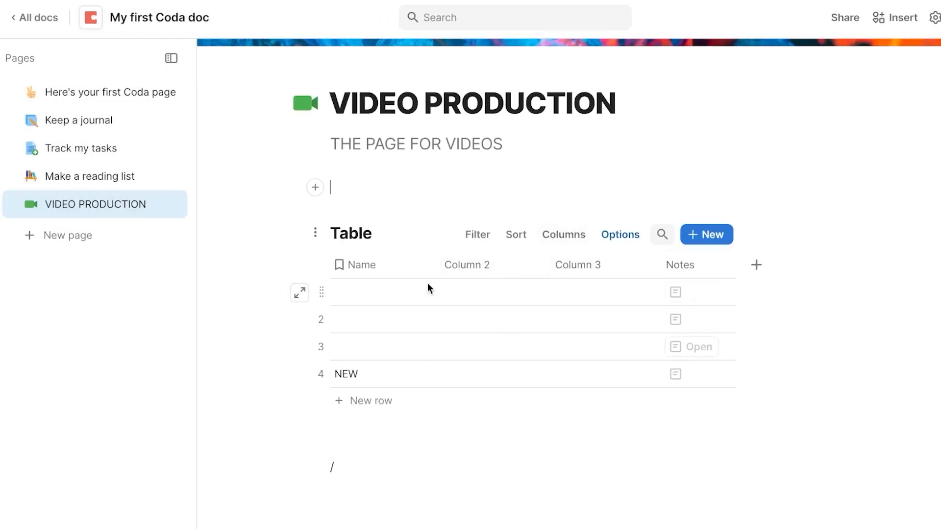
Name the table's first three rows "TASK 1", "TASK 2" and "TASK 3".
left_click(350, 300)
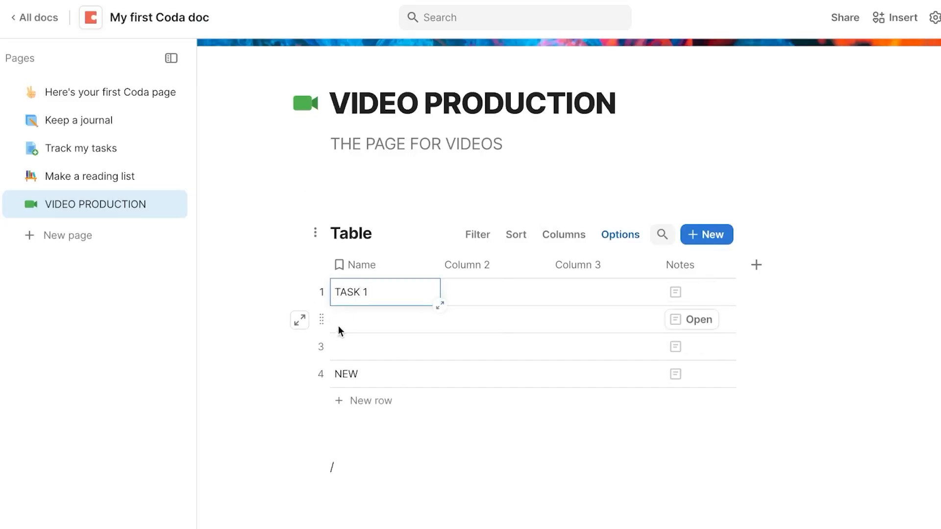
left_click(356, 314)
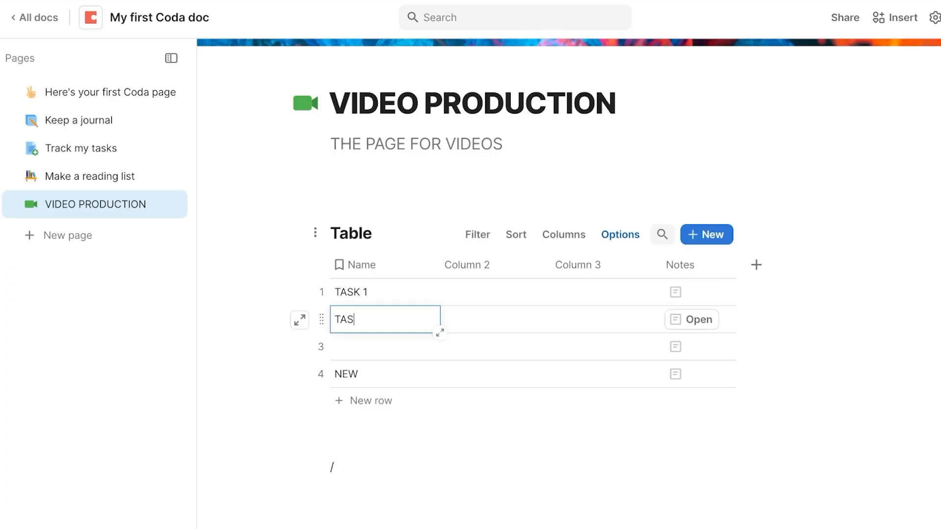
left_click(357, 349)
type("TA")
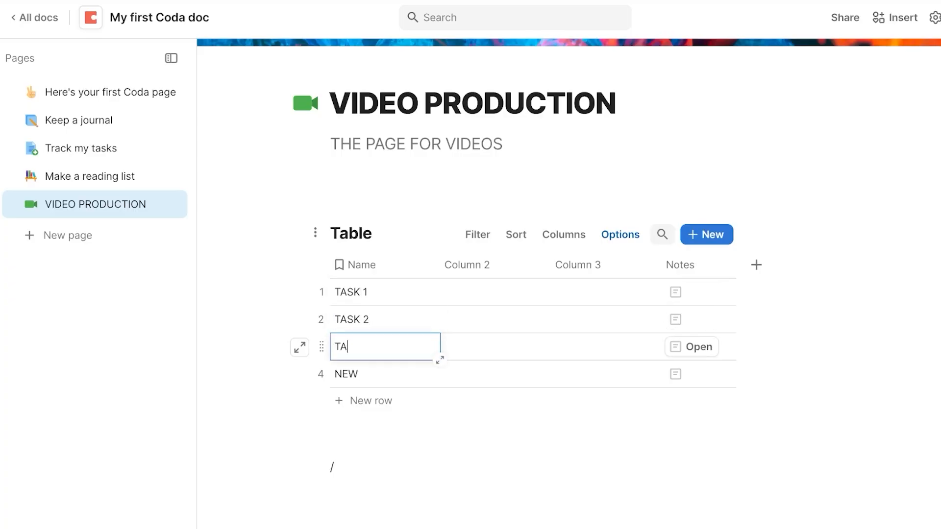
type("SK 3")
left_click(384, 441)
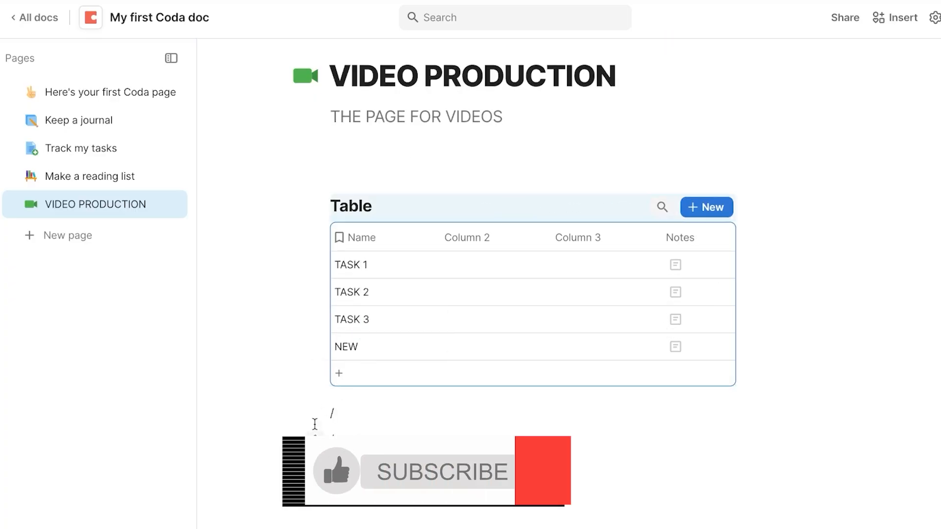
Browse the insertable elements on the line below the table and open the template gallery.
left_click(331, 437)
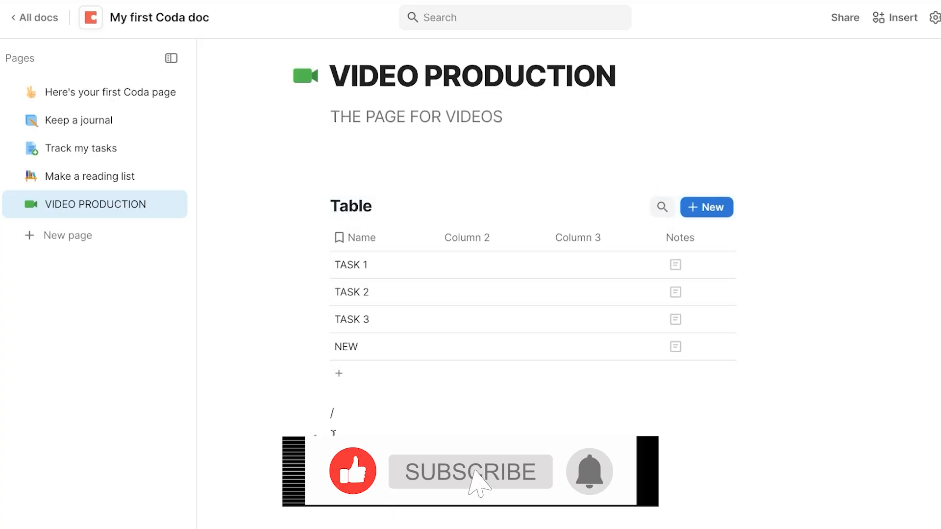
left_click(333, 418)
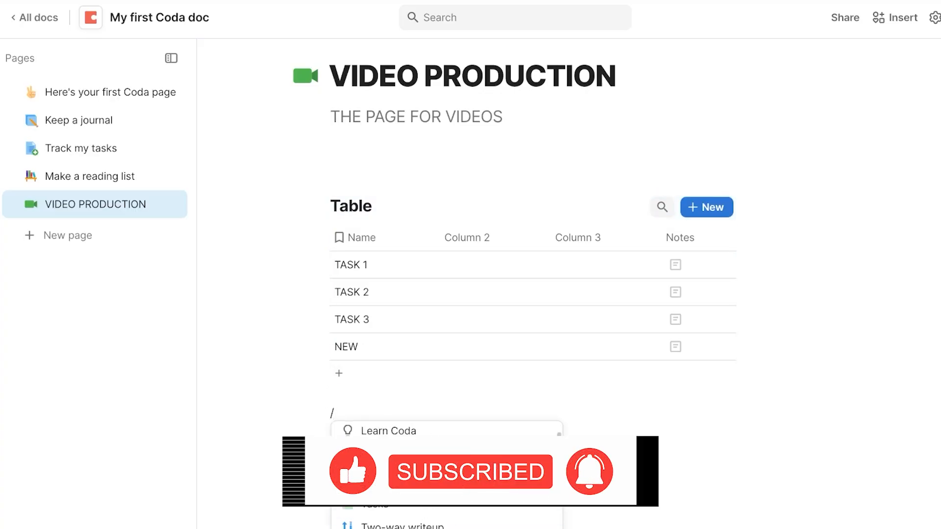
scroll(376, 479, "down", 5)
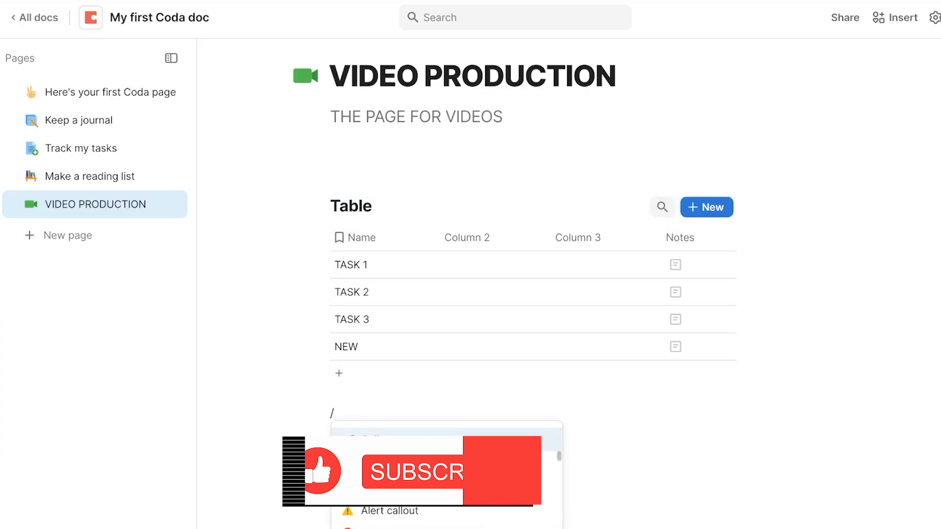
scroll(375, 479, "down", 10)
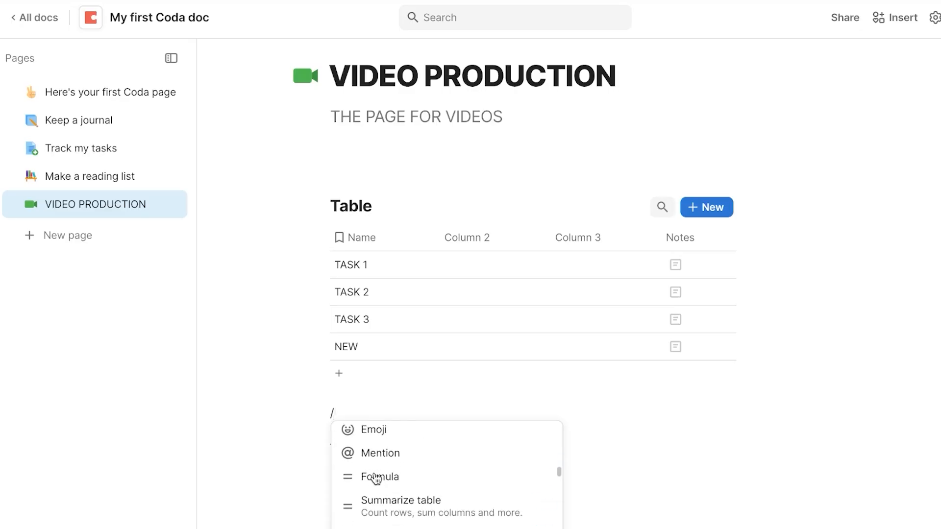
scroll(376, 479, "down", 8)
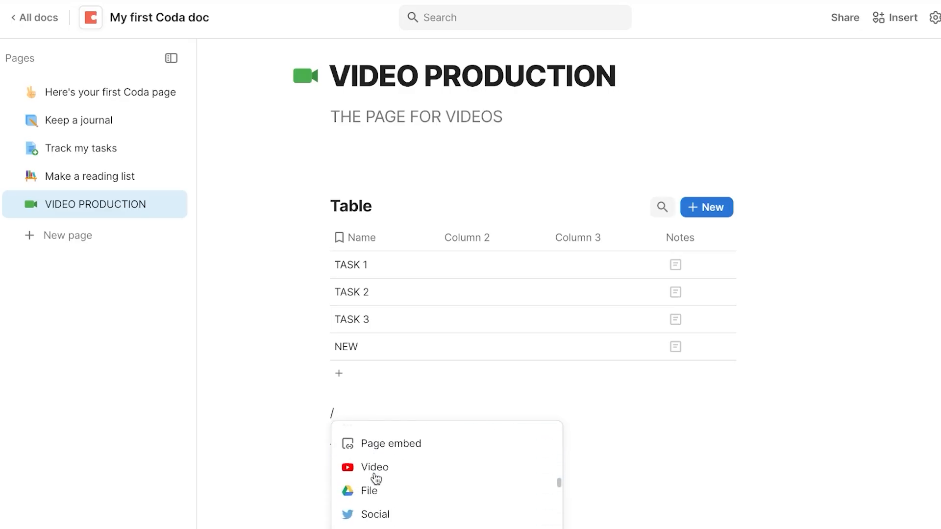
scroll(376, 479, "up", 20)
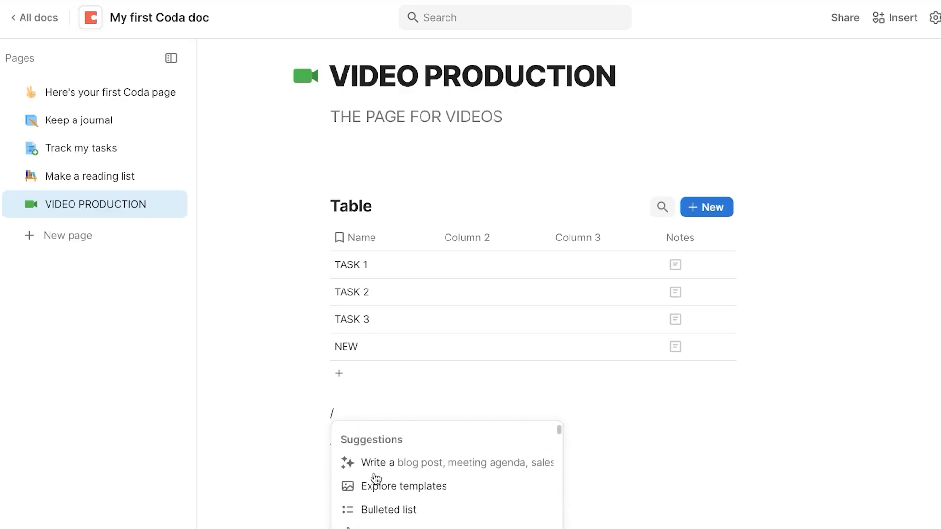
scroll(404, 470, "down", 1)
left_click(404, 467)
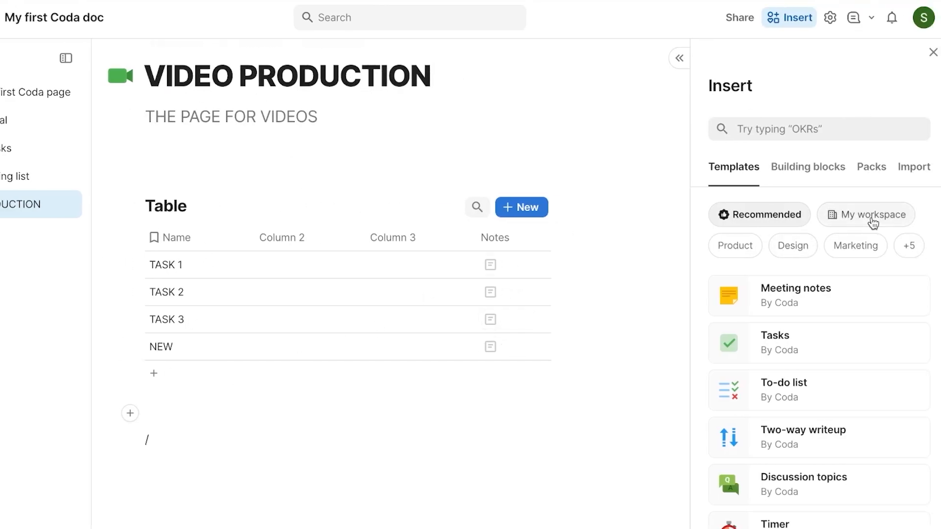
Preview the recommended templates and insert the Tasks template below the table.
mouse_move(834, 336)
scroll(834, 337, "down", 2)
scroll(834, 336, "up", 2)
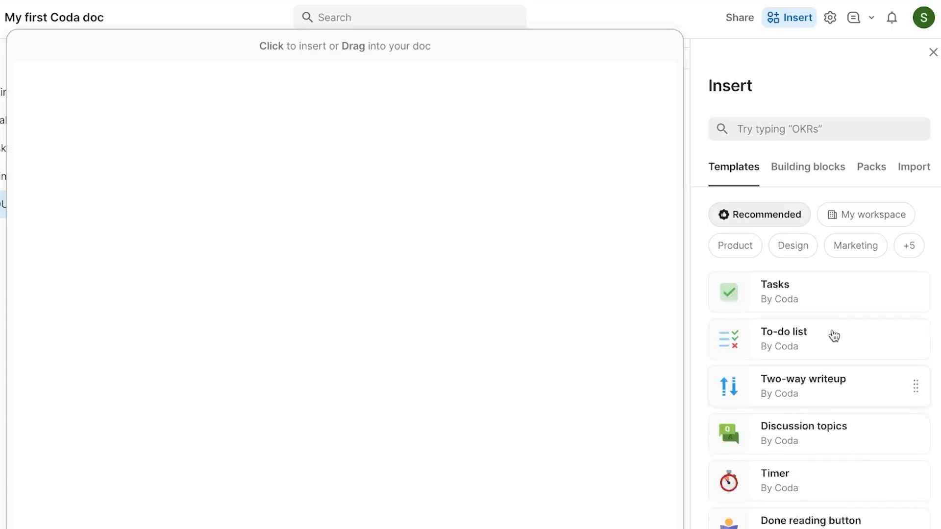
scroll(834, 336, "down", 5)
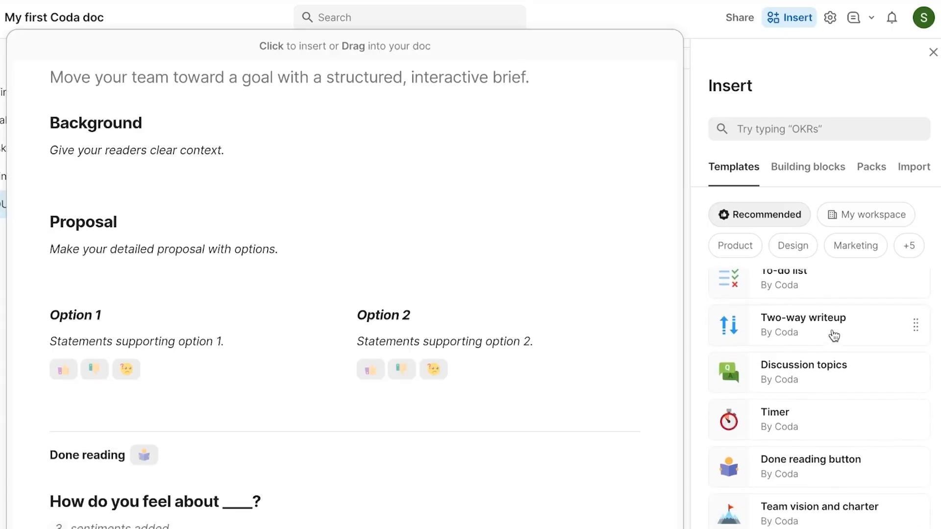
scroll(834, 336, "down", 2)
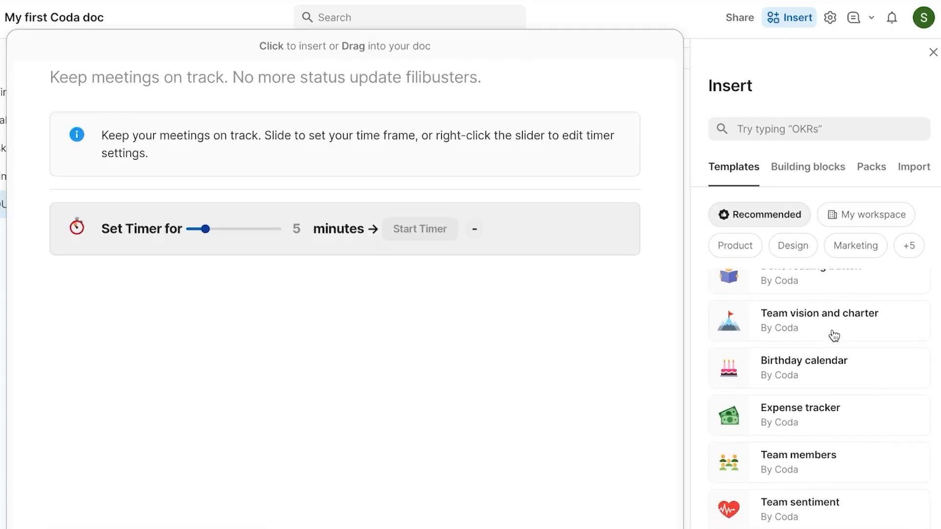
scroll(834, 336, "up", 6)
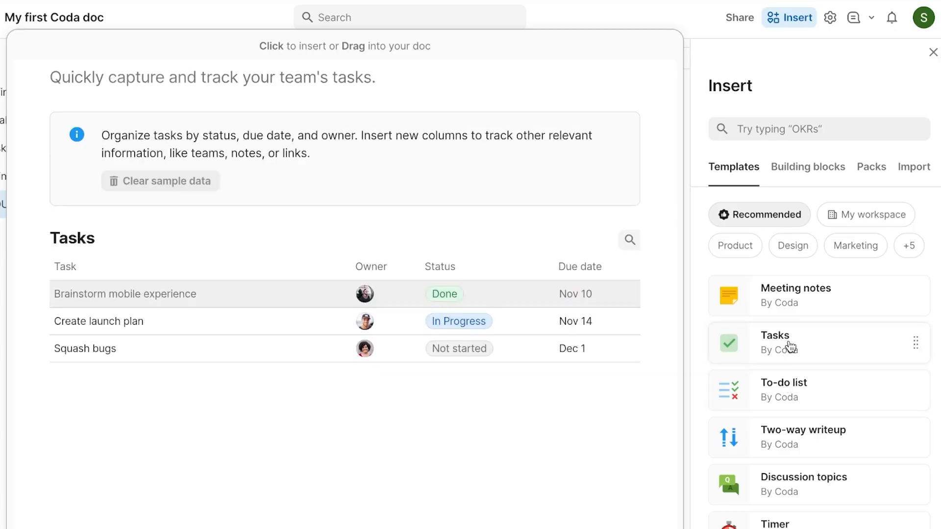
left_click(790, 347)
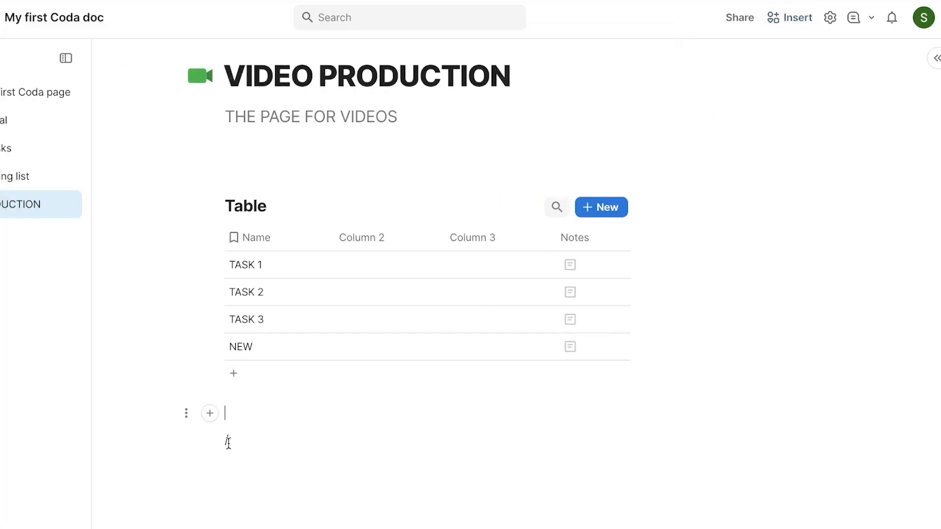
Review which columns are shown in the Tasks 2 table.
scroll(289, 456, "down", 5)
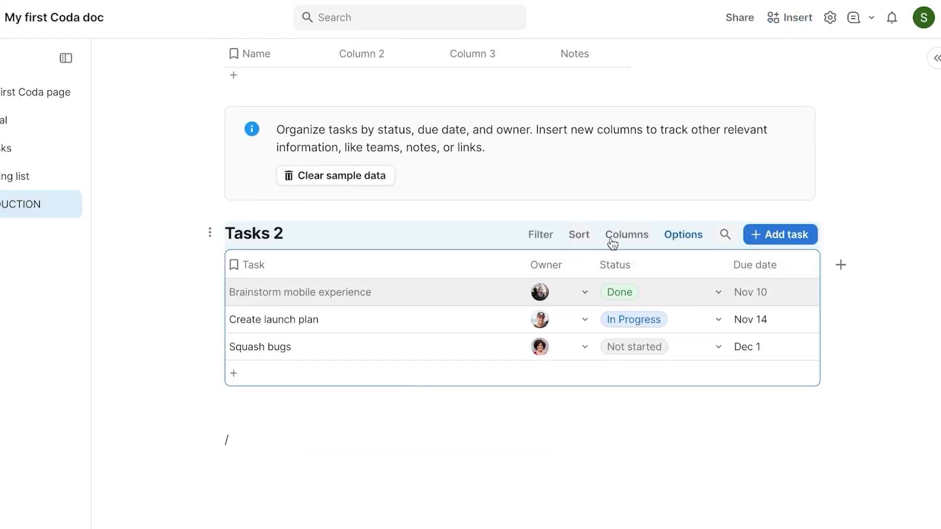
left_click(623, 242)
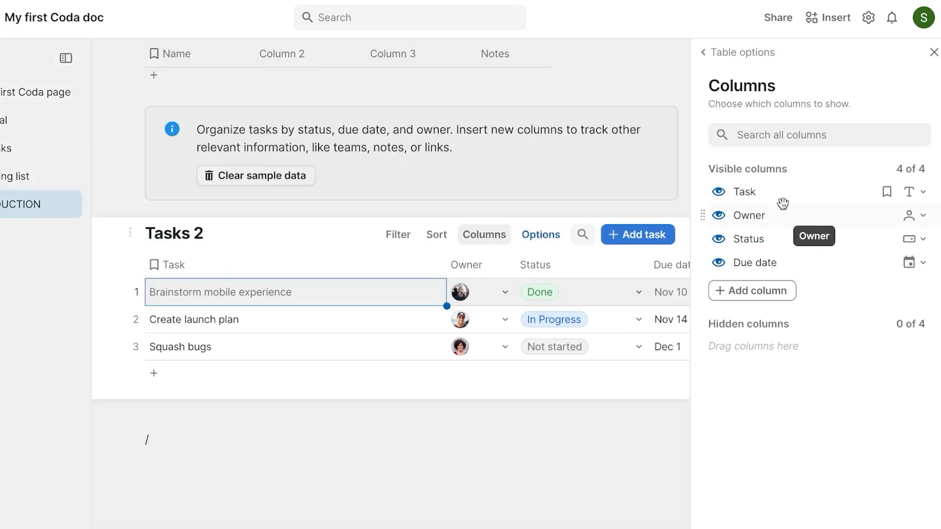
left_click(933, 53)
Add a task named "TASK 5" to the Tasks 2 table and set its status to In Progress.
left_click(773, 236)
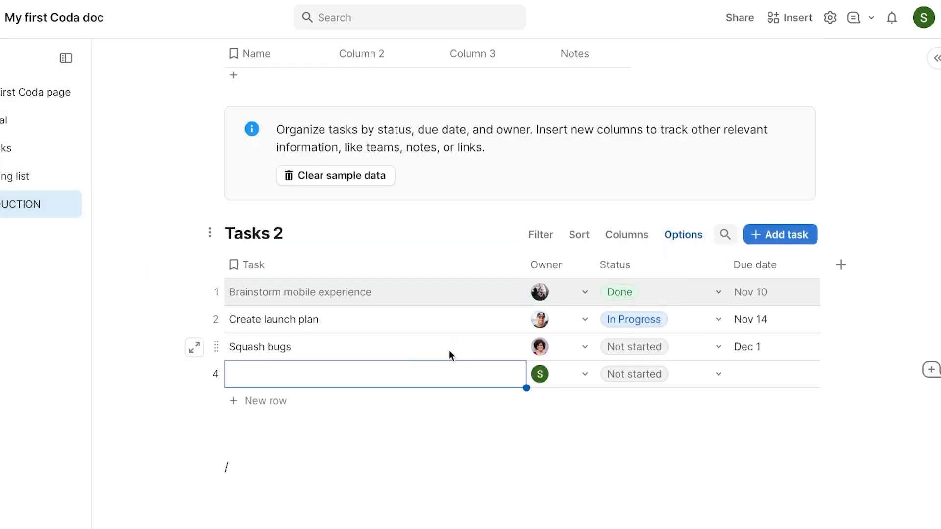
left_click(375, 366)
left_click(636, 381)
left_click(640, 384)
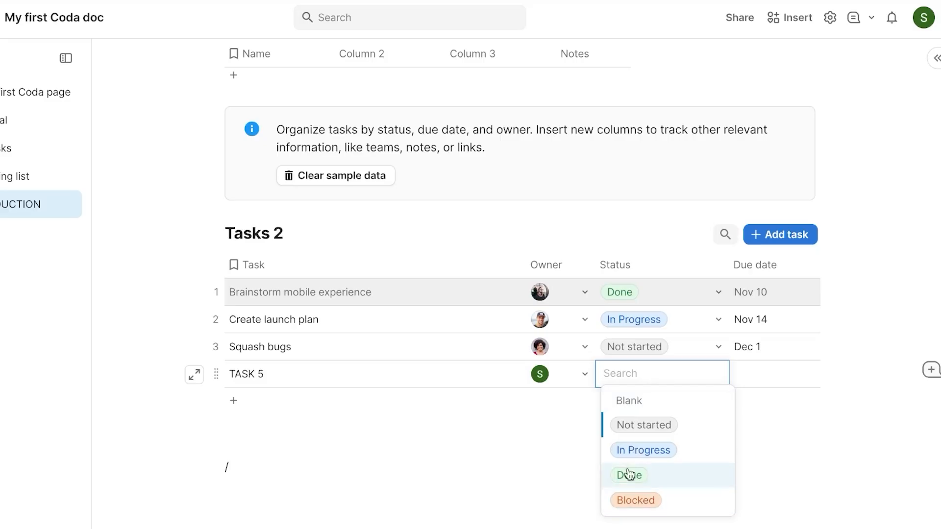
left_click(629, 449)
Check the owner choices for TASK 5 and look over the Task cells of the Tasks 2 table.
left_click(570, 381)
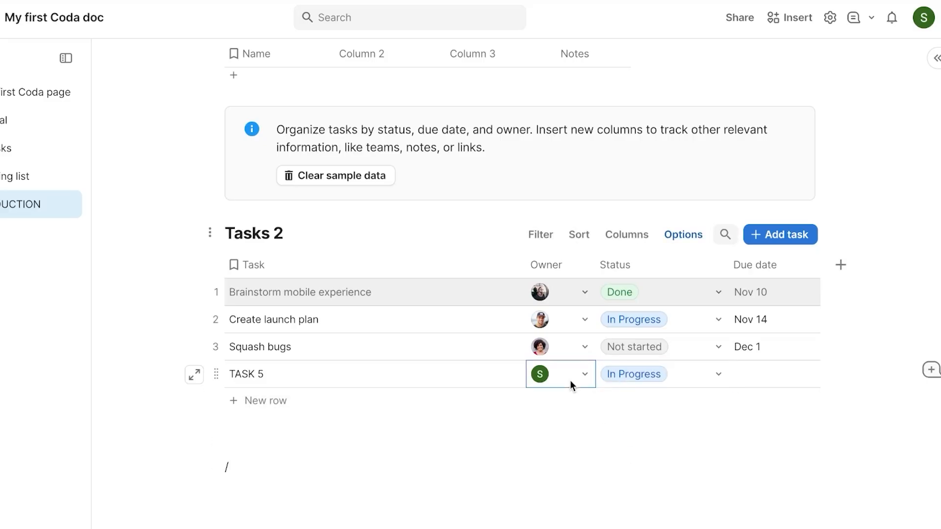
left_click(580, 380)
left_click(573, 422)
left_click_drag(446, 292, 421, 372)
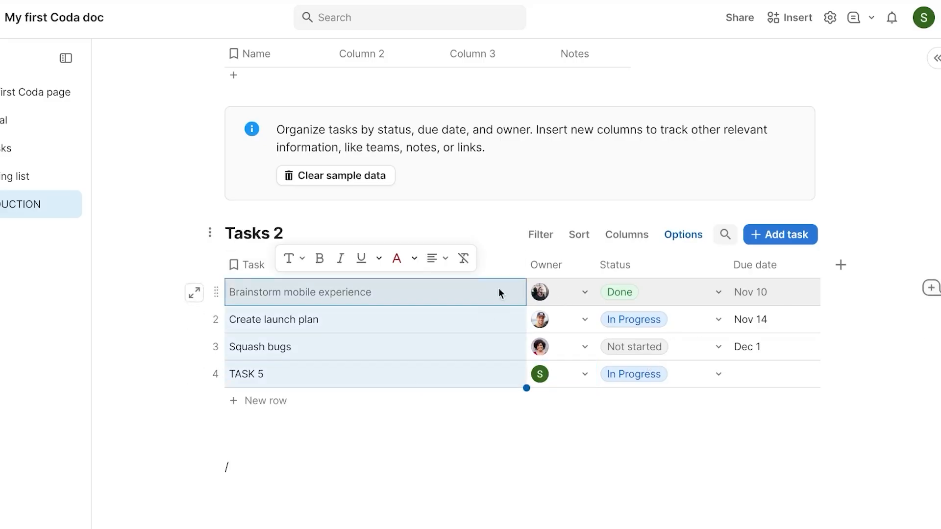
left_click(431, 490)
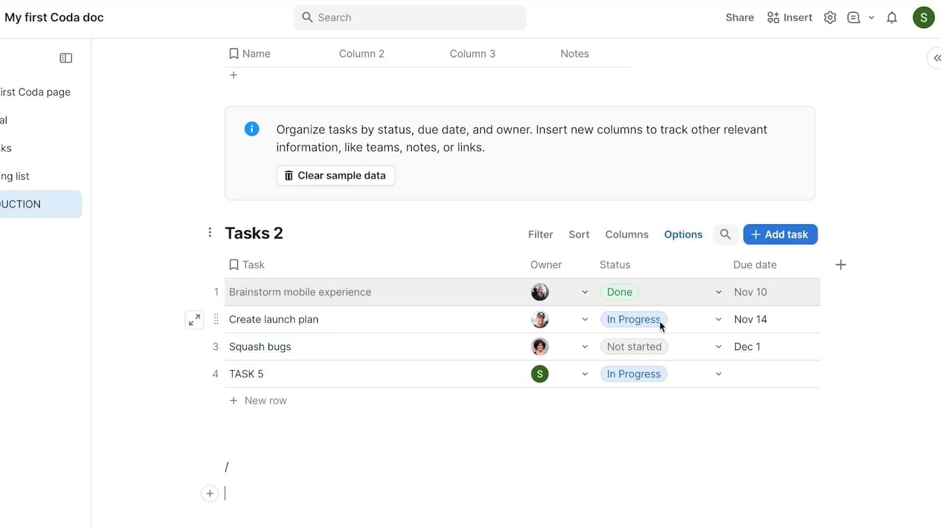
scroll(444, 274, "up", 3)
scroll(445, 272, "down", 3)
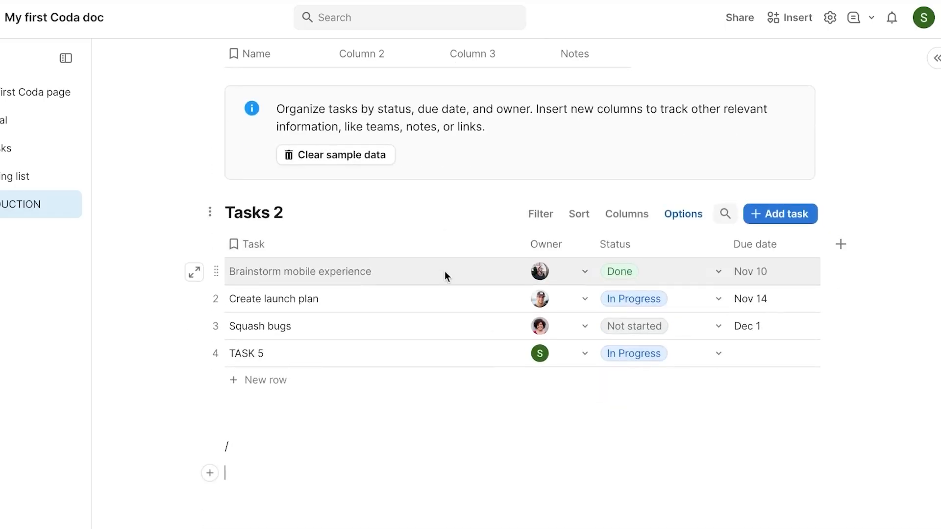
Browse the recommended templates from the line below Tasks 2, previewing Birthday calendar and Team vision and charter.
left_click(210, 473)
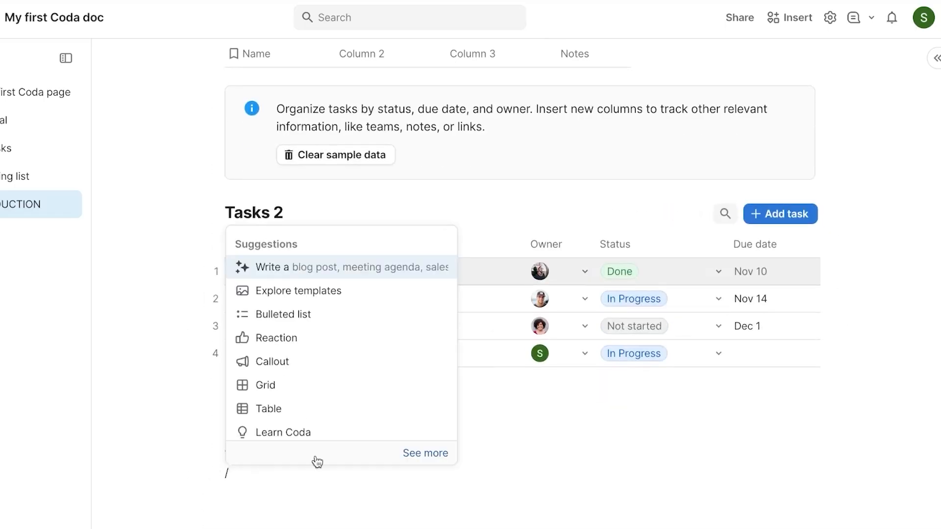
left_click(440, 454)
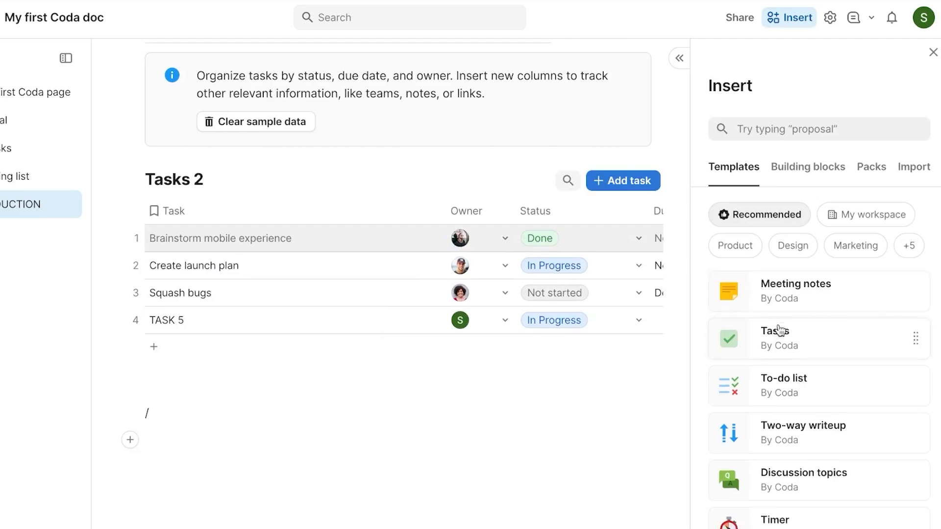
scroll(777, 330, "down", 5)
mouse_move(777, 330)
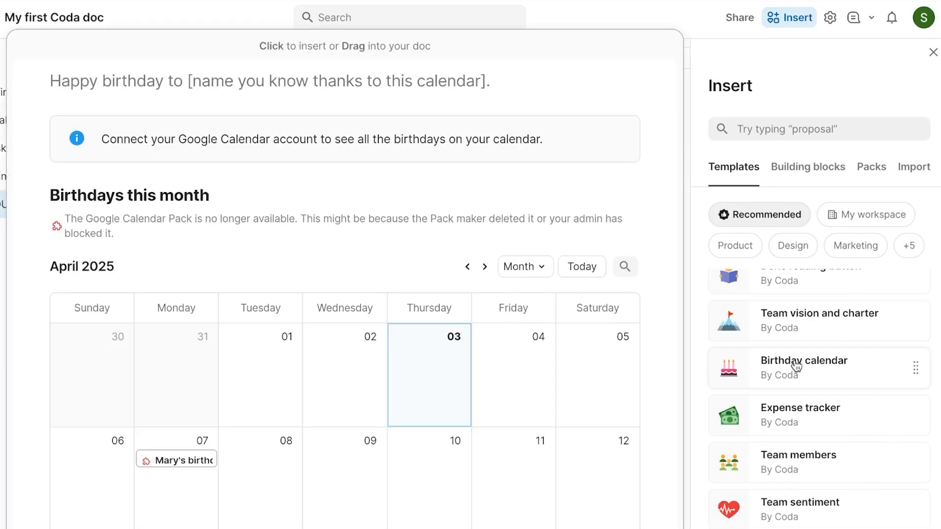
mouse_move(788, 474)
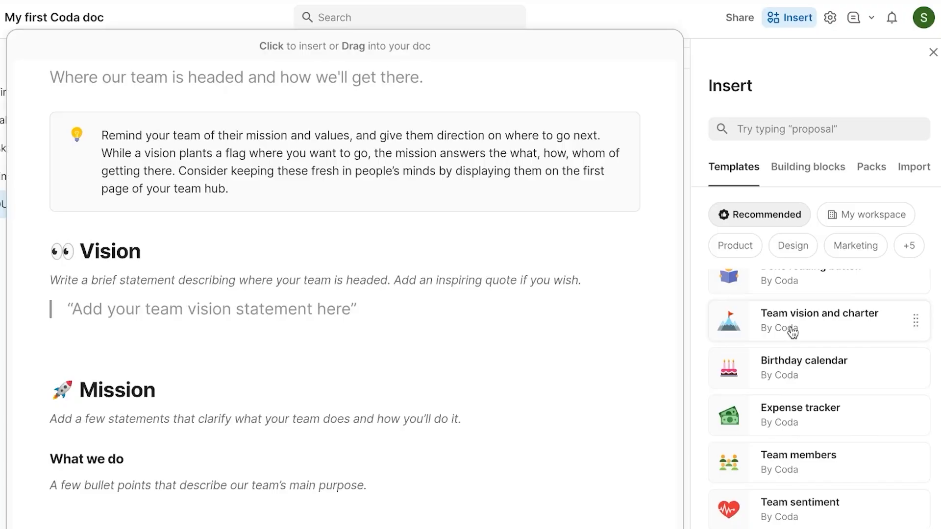
scroll(793, 333, "up", 5)
scroll(784, 334, "down", 5)
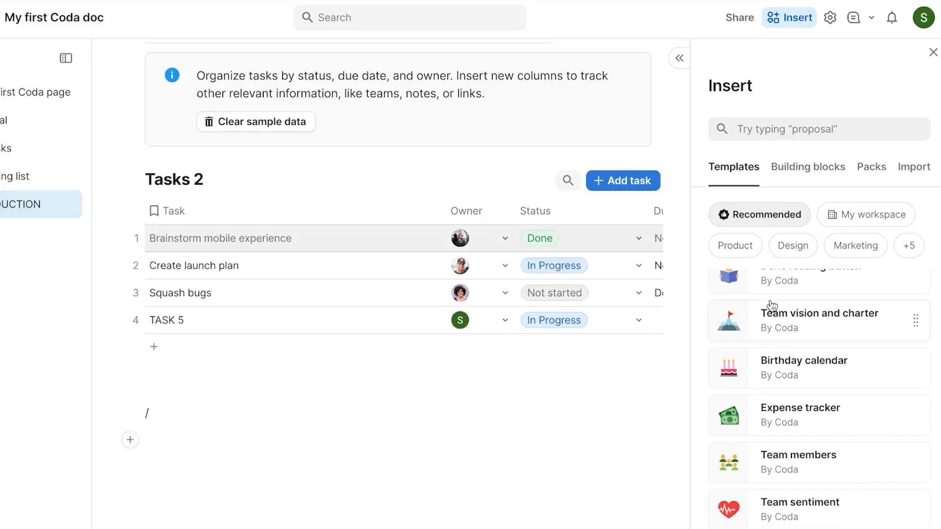
mouse_move(772, 306)
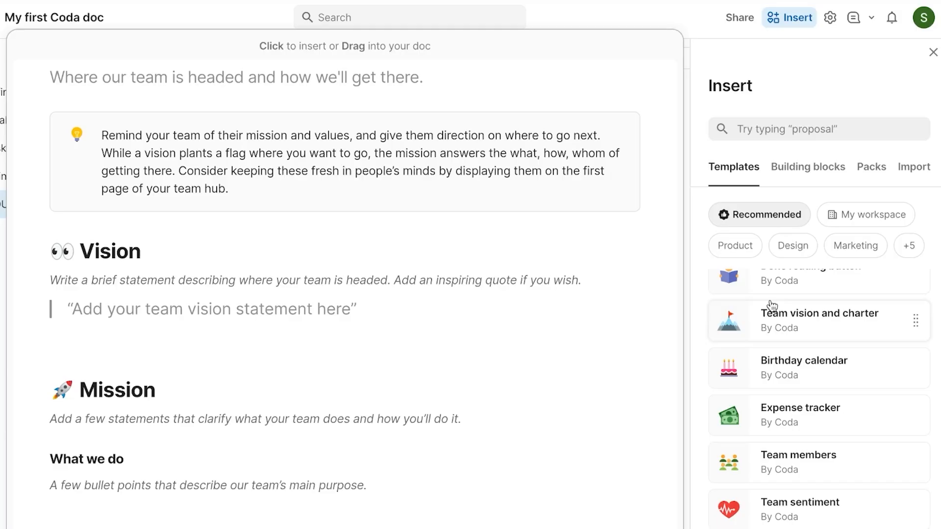
Preview the Marketing templates and insert "Meeting notes with AI" below the Tasks 2 table.
left_click(857, 245)
mouse_move(802, 352)
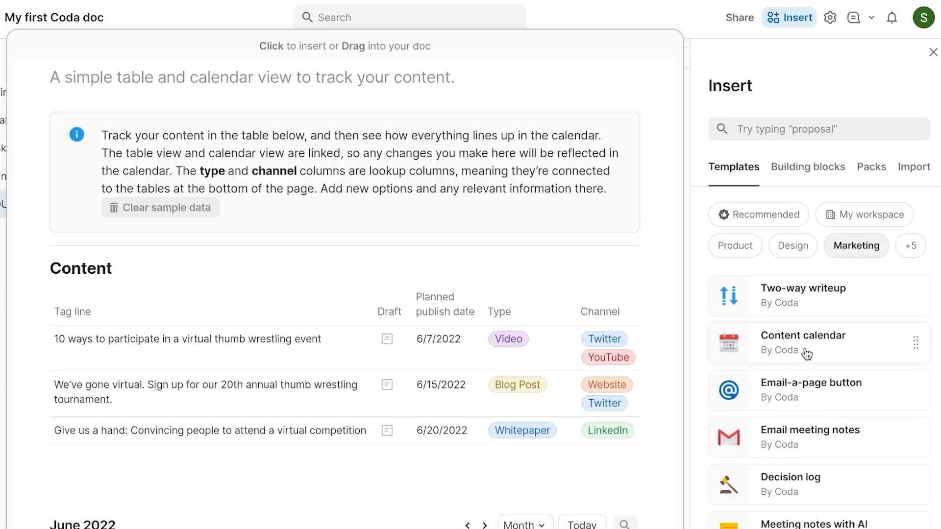
scroll(806, 354, "down", 2)
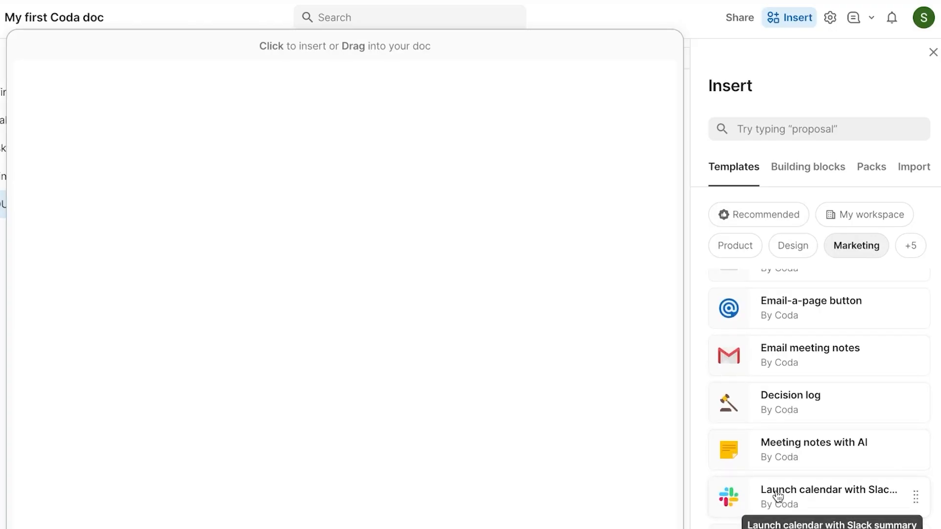
mouse_move(778, 495)
mouse_move(794, 446)
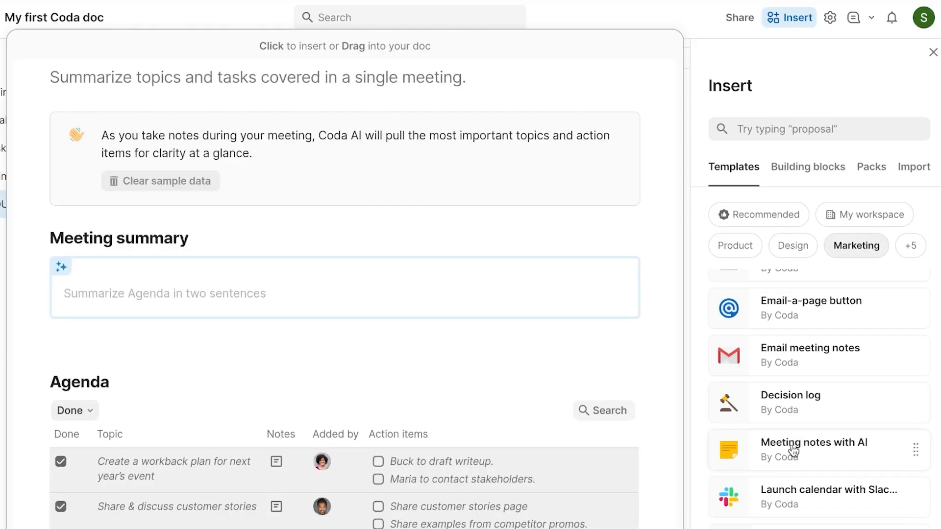
left_click(794, 446)
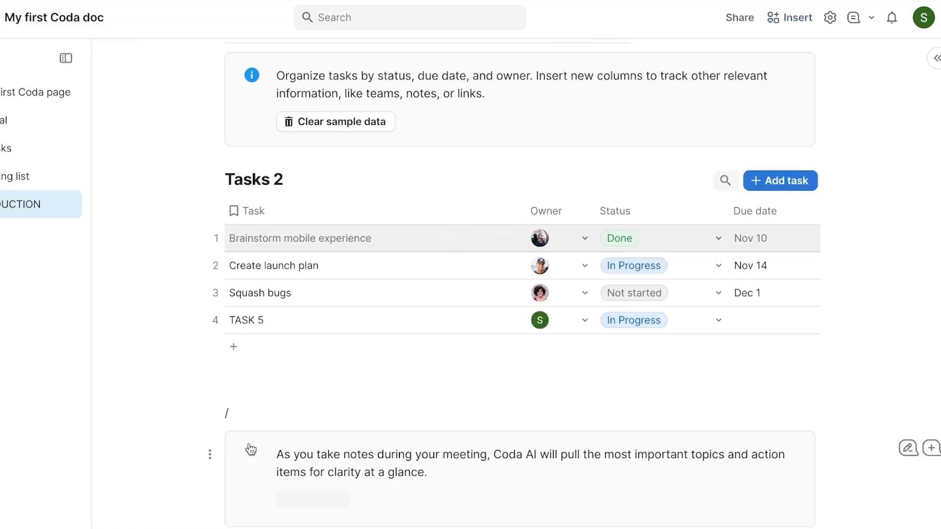
Look over the inserted meeting notes, open the doc's sharing settings from the first task's owner choices and view the Embed options.
scroll(249, 443, "up", 17)
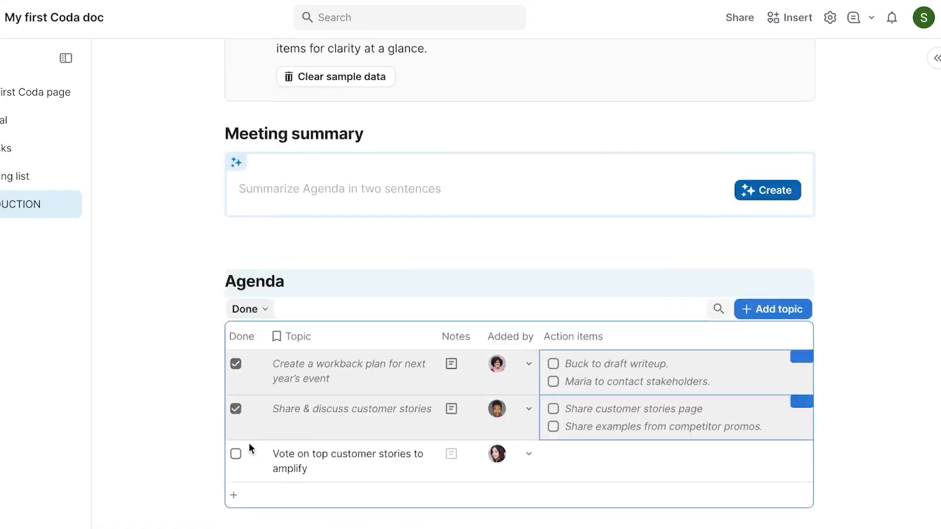
scroll(249, 437, "down", 9)
scroll(249, 427, "down", 10)
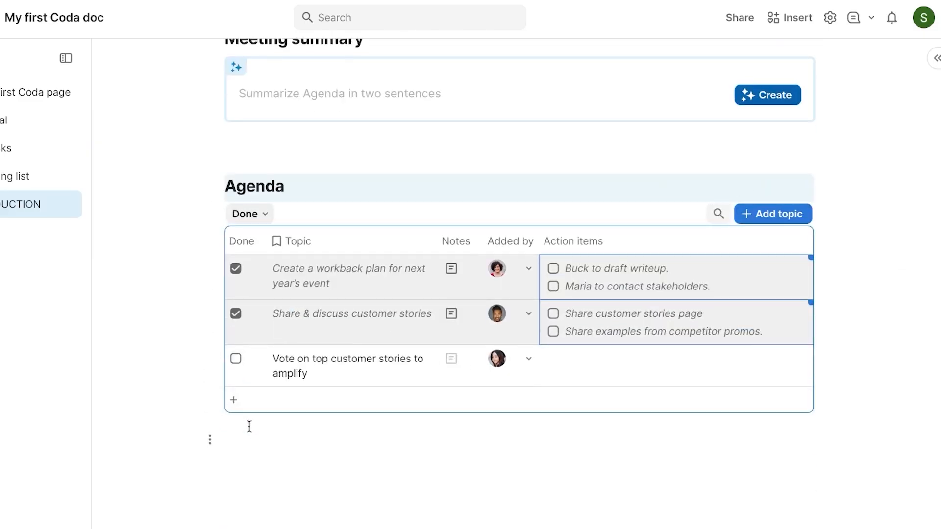
scroll(760, 227, "up", 12)
scroll(759, 227, "down", 5)
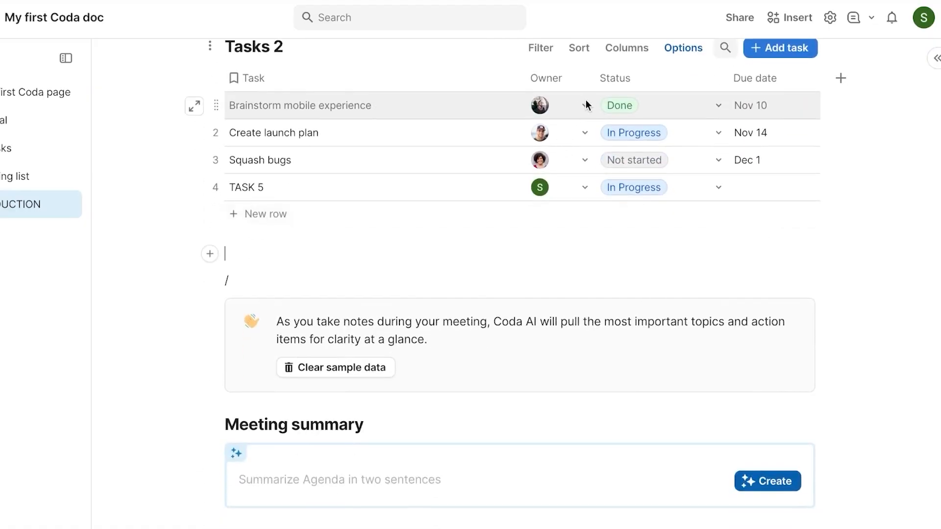
left_click(585, 103)
left_click(587, 181)
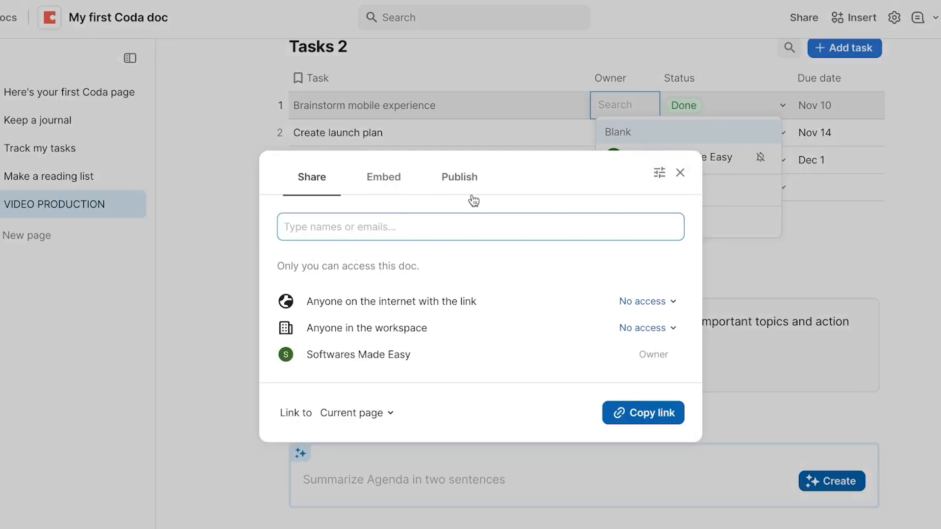
left_click(376, 180)
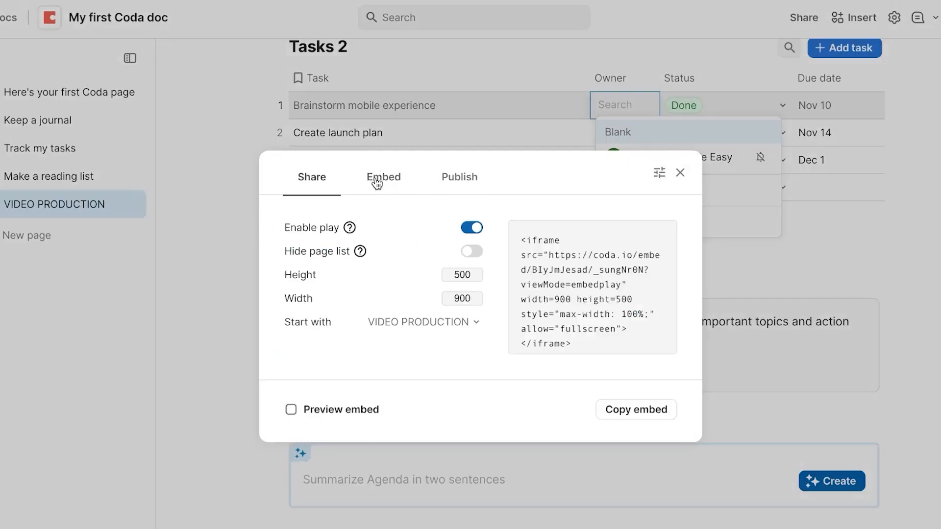
left_click(681, 175)
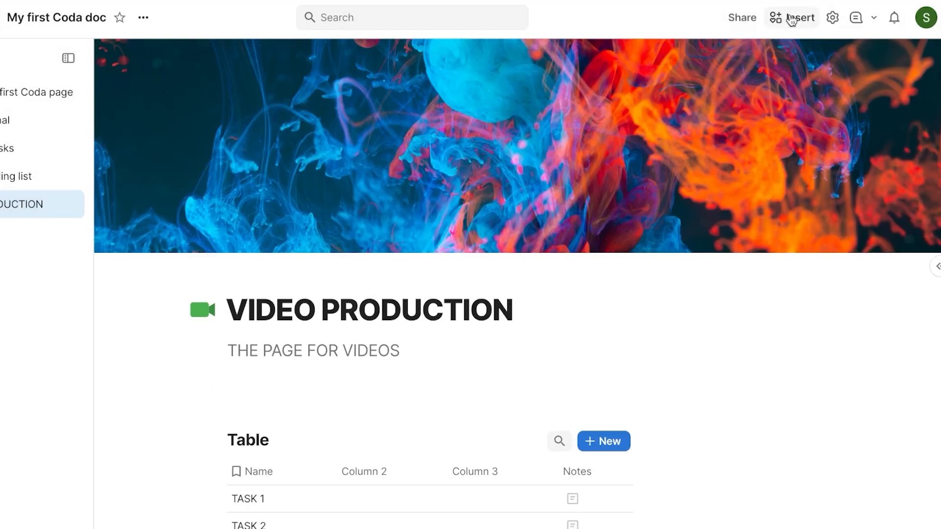
Look through the recommended templates again from the top of the VIDEO PRODUCTION page without inserting one.
left_click(791, 19)
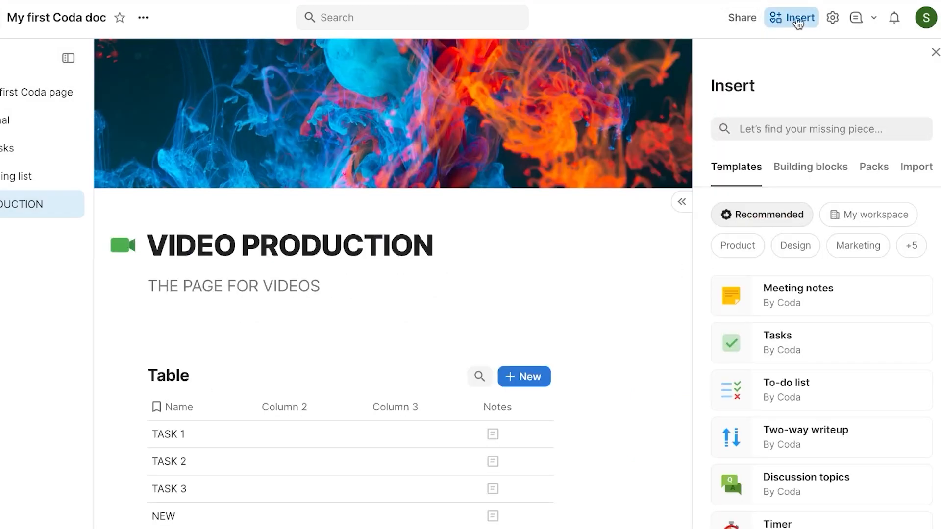
scroll(773, 346, "down", 3)
scroll(772, 345, "down", 5)
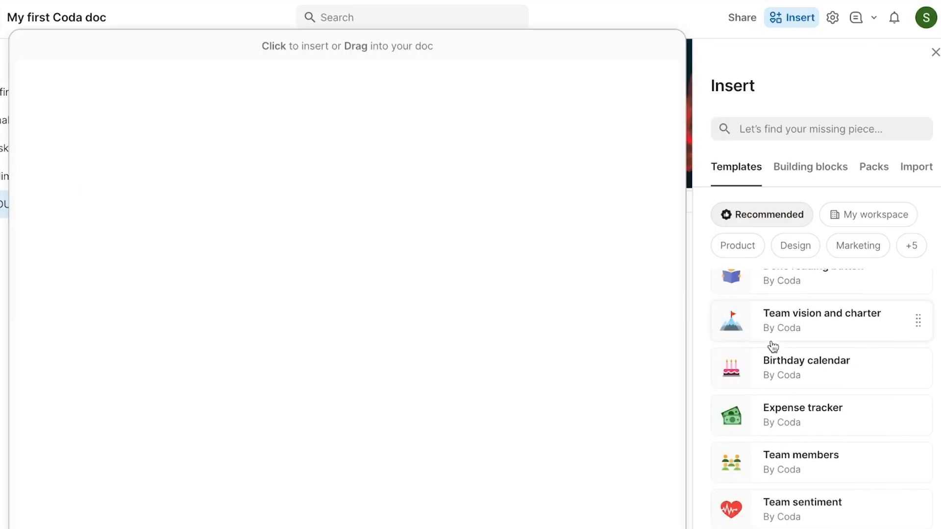
scroll(774, 343, "up", 4)
scroll(773, 346, "down", 4)
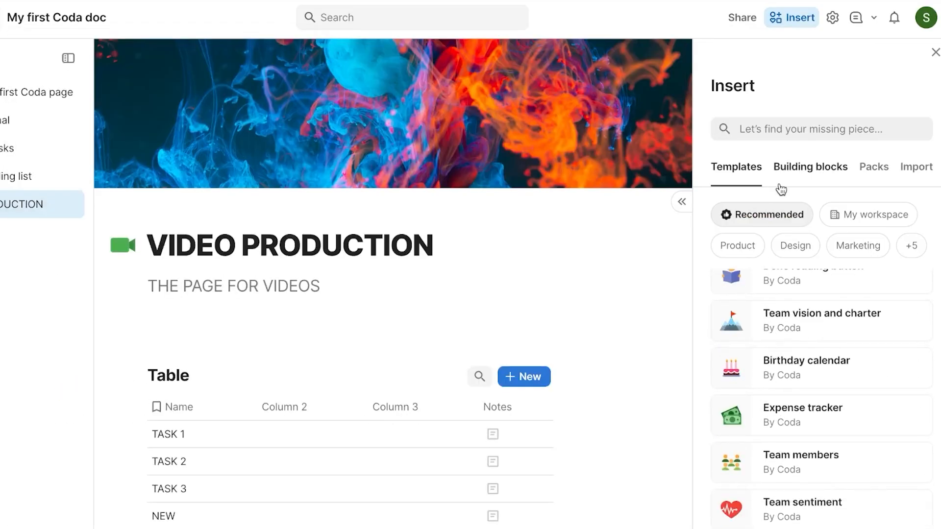
left_click(935, 51)
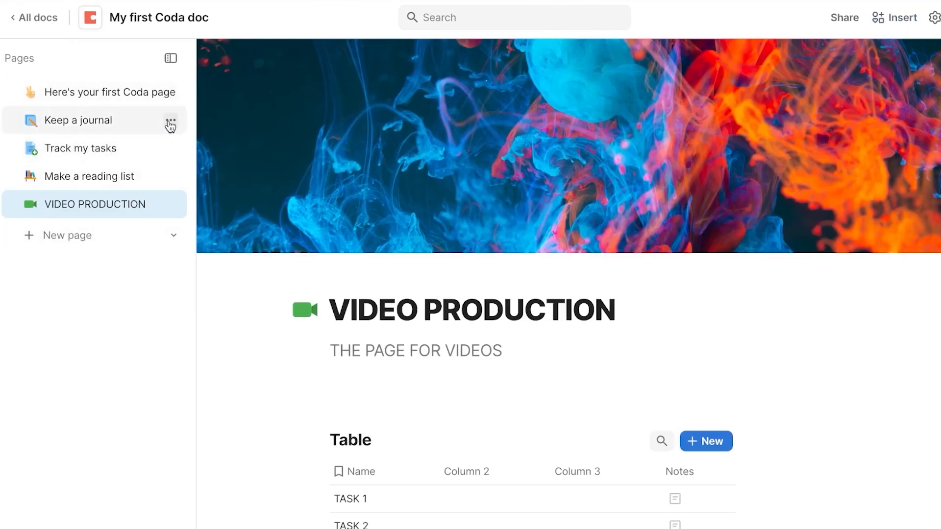
Delete the "Keep a journal" page and review the page actions available for "Track my tasks".
left_click(169, 123)
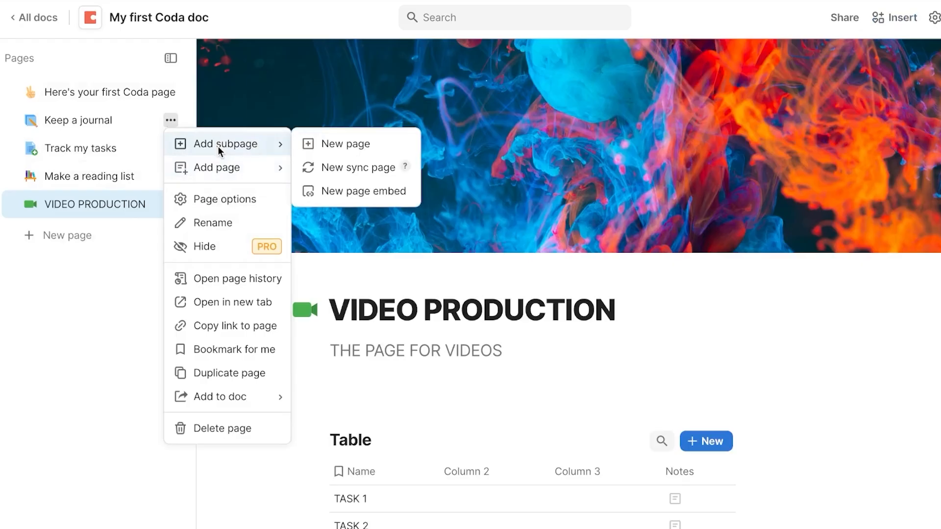
mouse_move(217, 171)
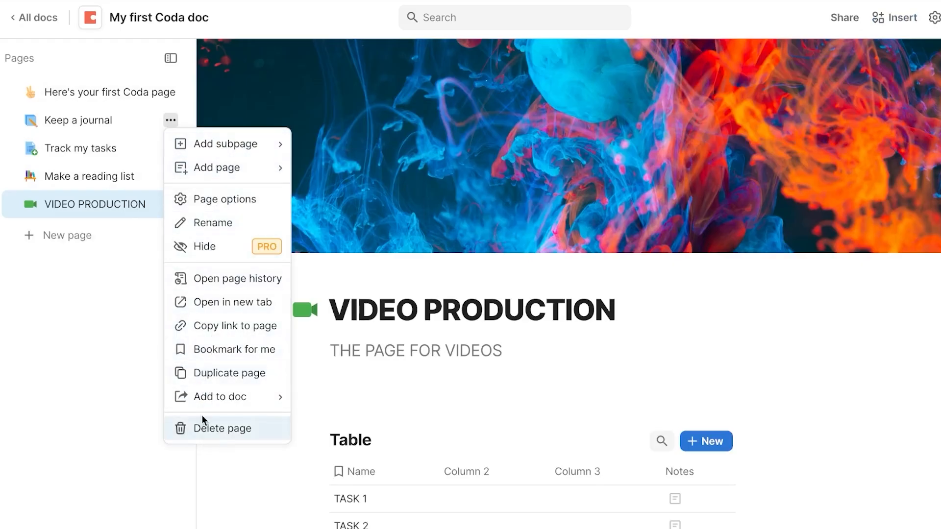
left_click(203, 429)
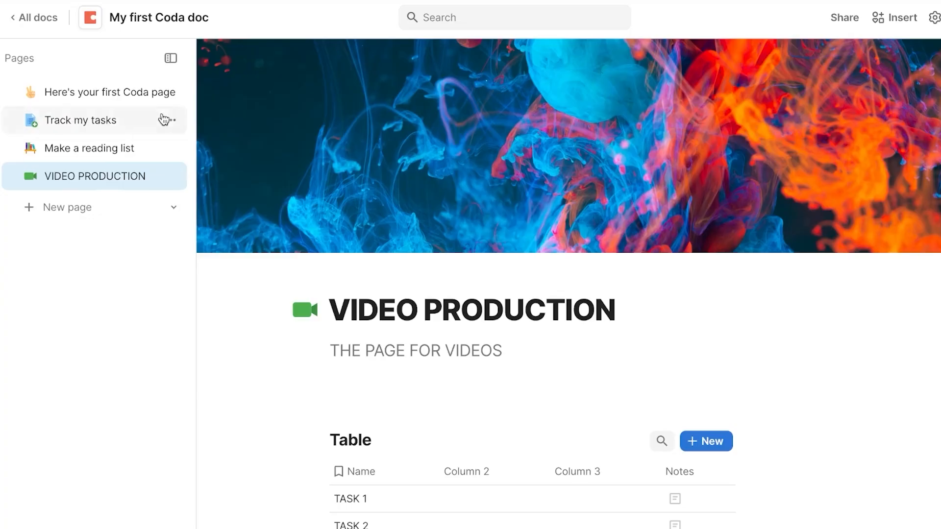
left_click(173, 126)
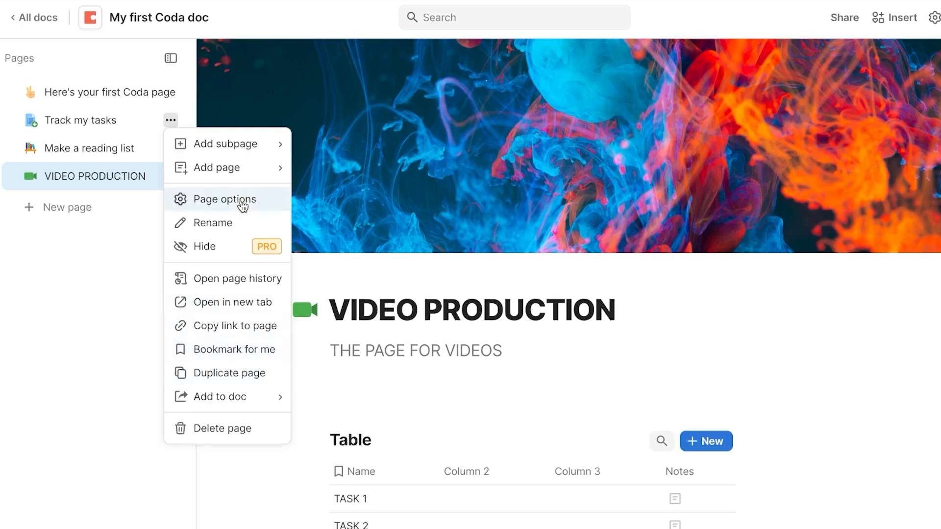
Open the template gallery from the ZEE Workspace home page and show the Projects templates.
left_click(109, 84)
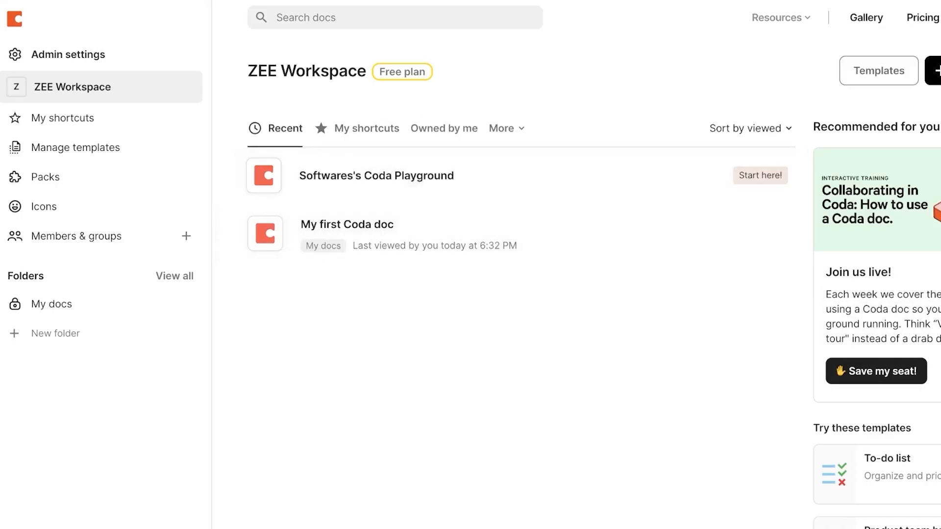
left_click(844, 74)
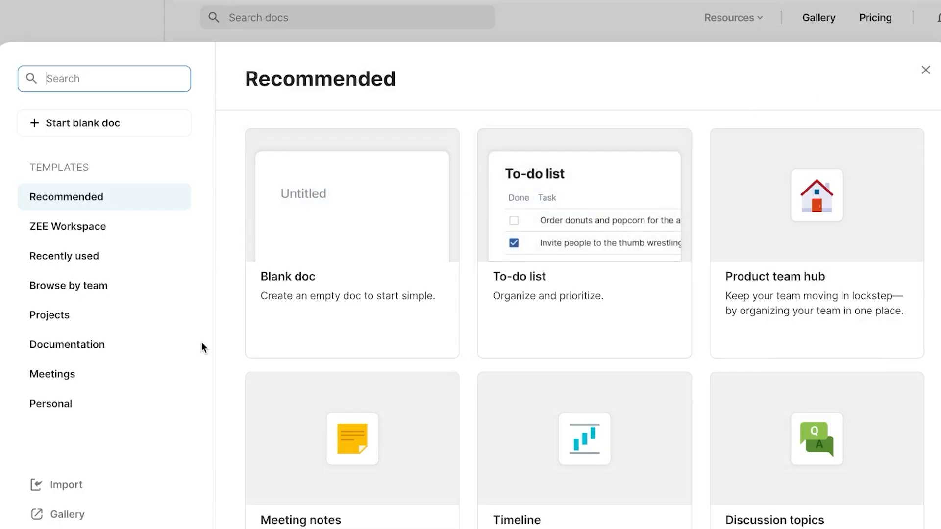
left_click(83, 330)
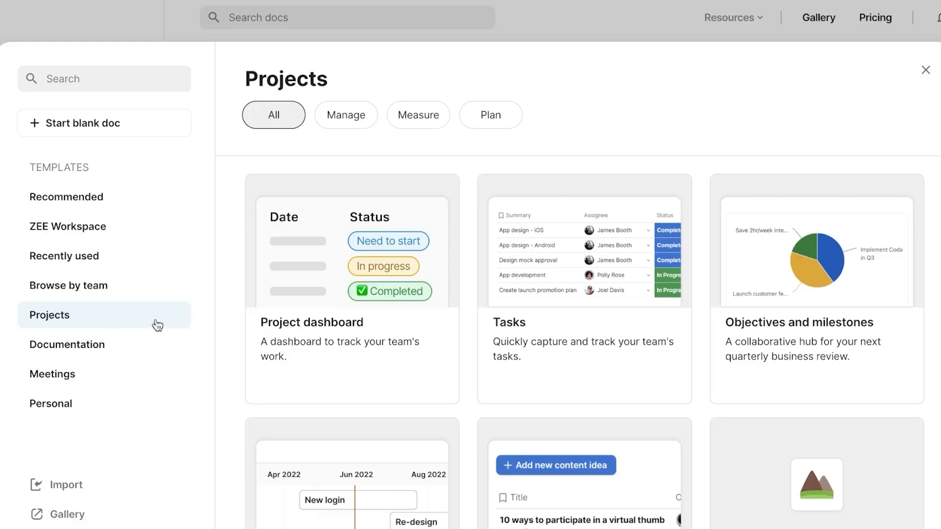
Look through the Projects templates, preview the Project dashboard template and close the gallery without using it.
scroll(347, 326, "down", 5)
scroll(346, 294, "down", 2)
scroll(344, 267, "up", 5)
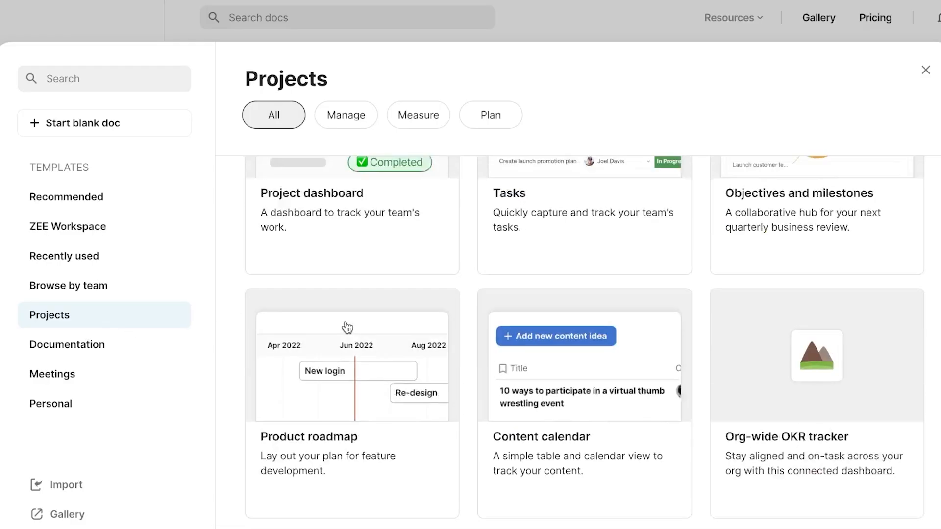
scroll(417, 313, "down", 3)
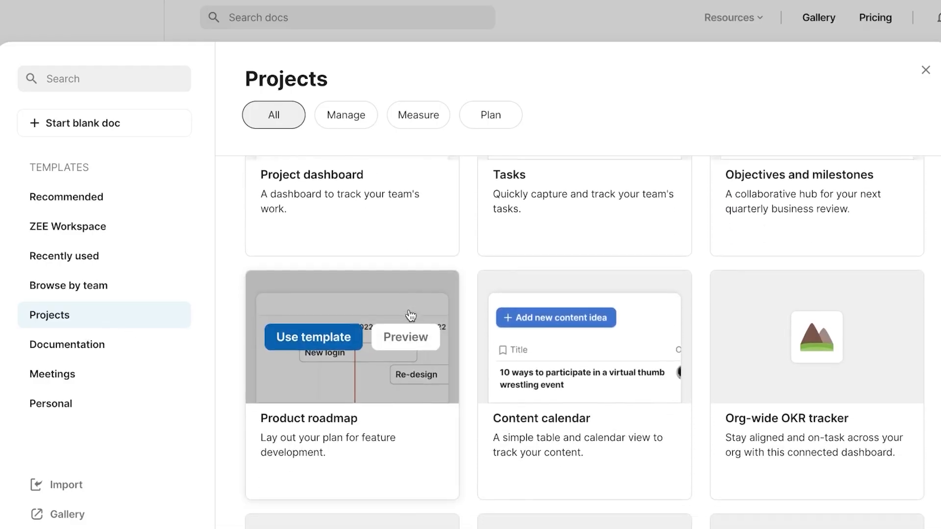
scroll(412, 313, "up", 4)
left_click(399, 239)
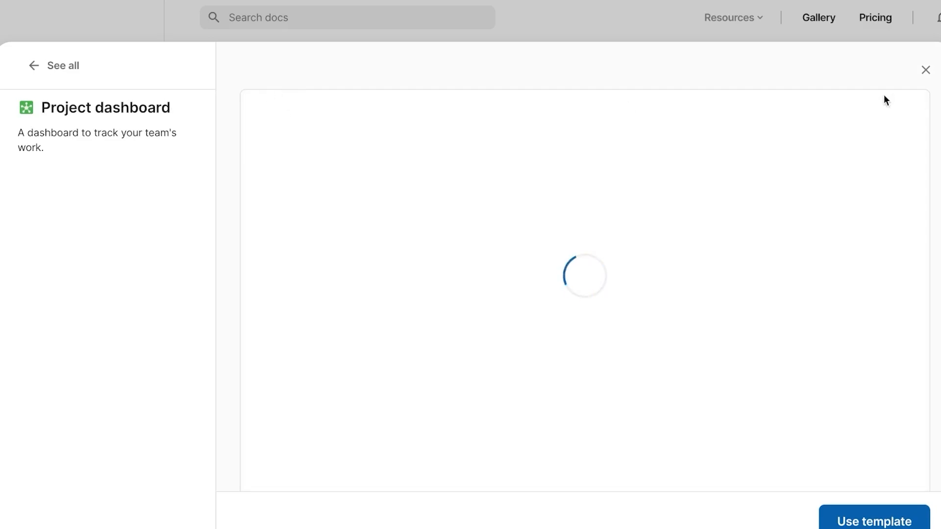
left_click(926, 70)
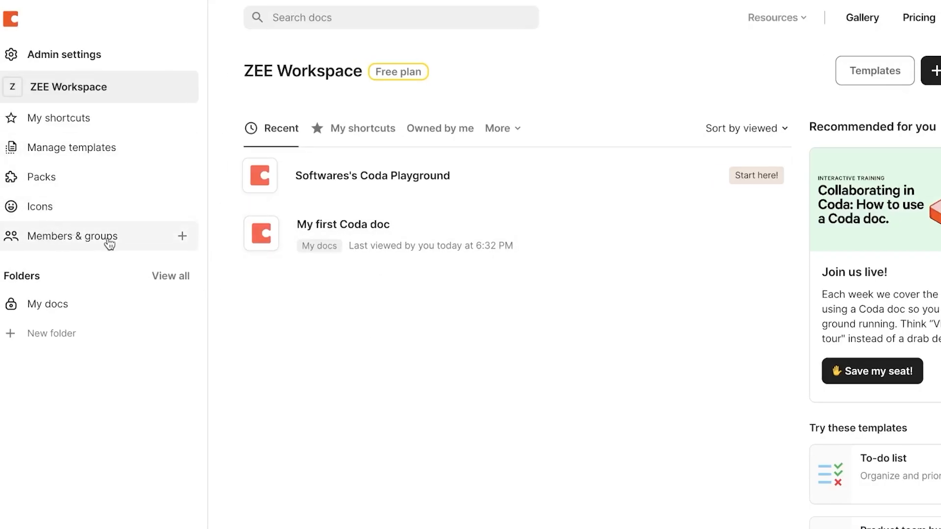
View the workspace's member invitation form and its Manage templates page, then return to the ZEE Workspace home page.
left_click(183, 237)
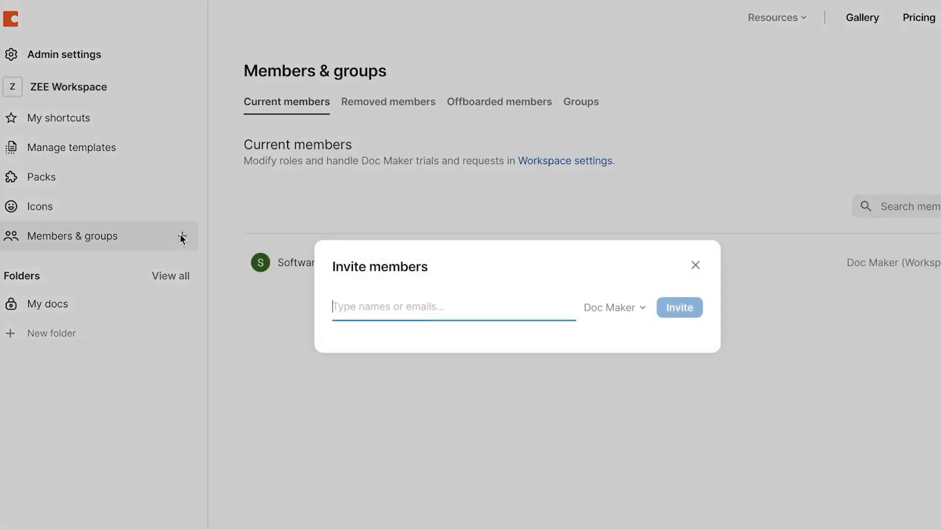
left_click(699, 267)
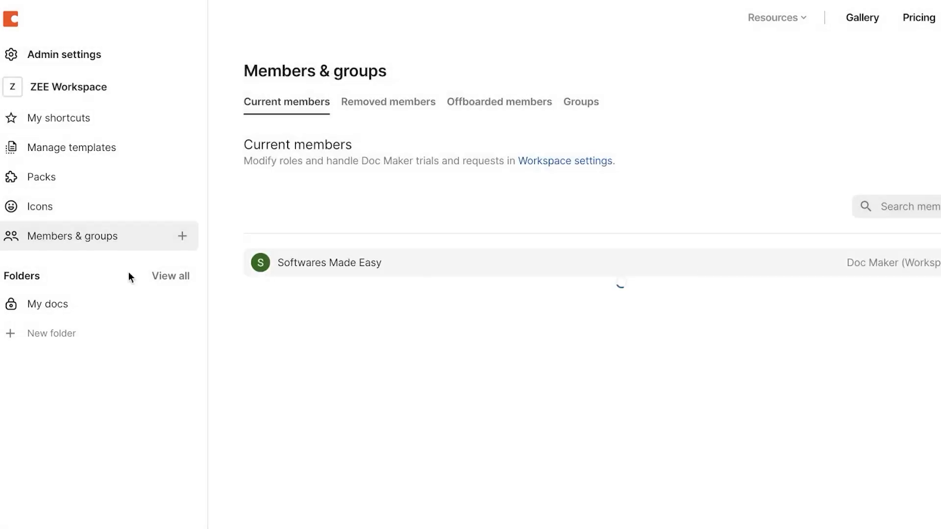
left_click(55, 150)
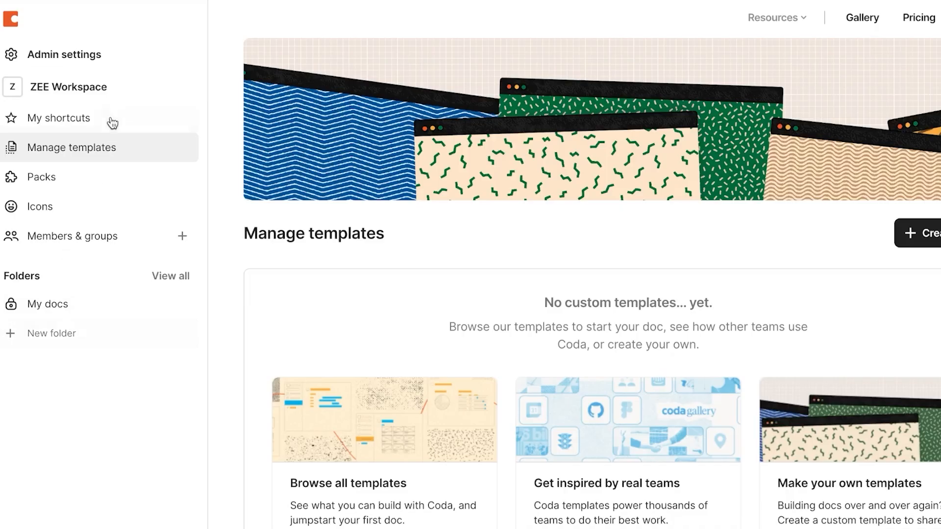
left_click(105, 94)
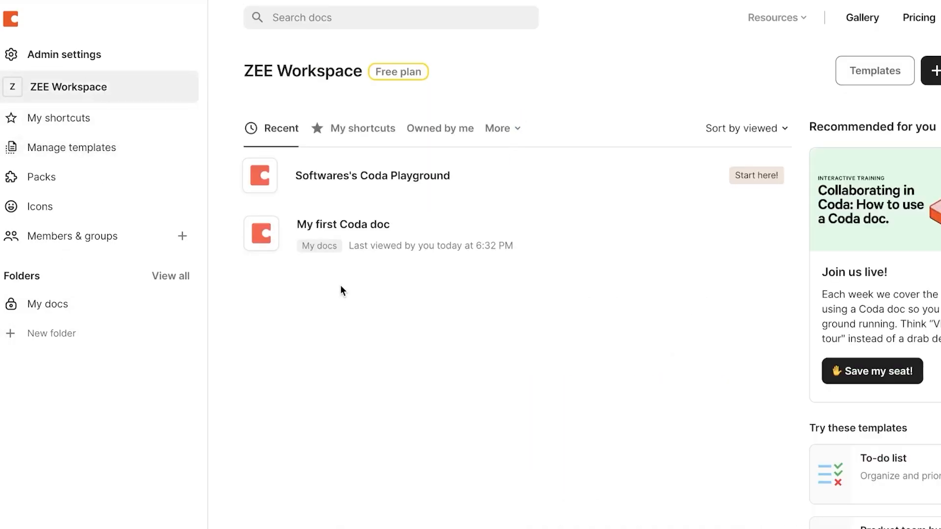